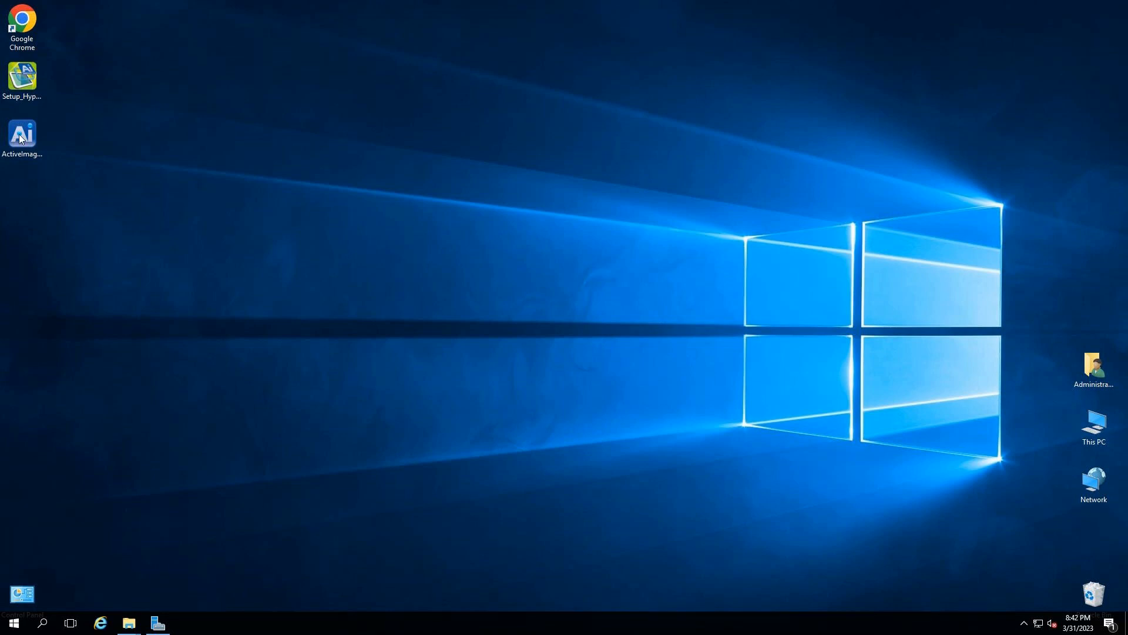
{"action": "double_click", "coordinate": [19, 138]}
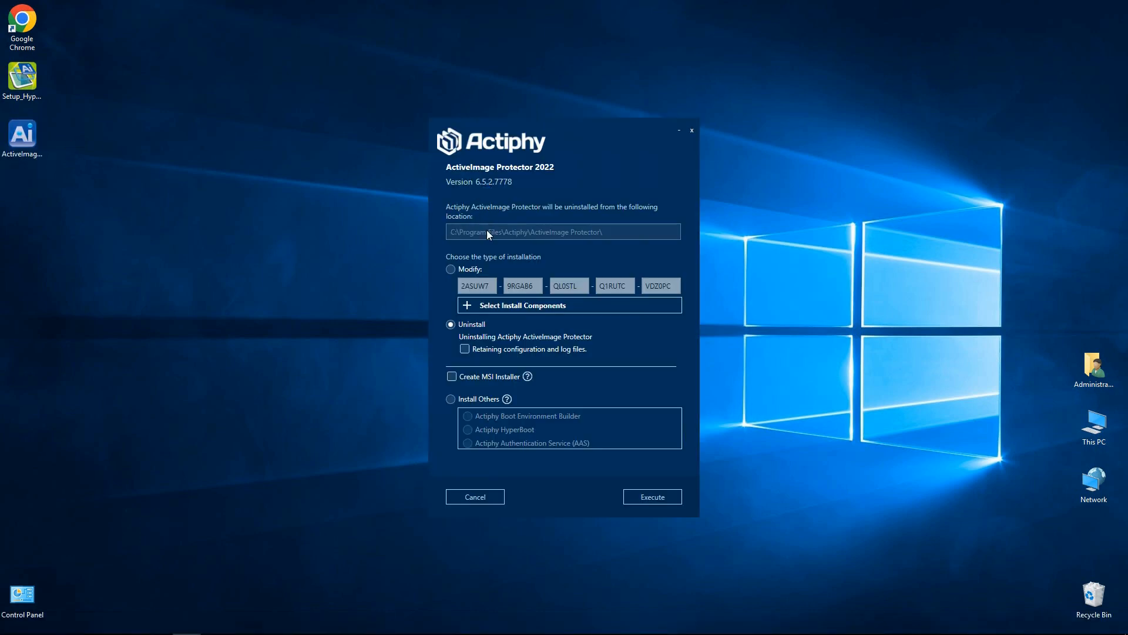
{"action": "left_click", "coordinate": [451, 400]}
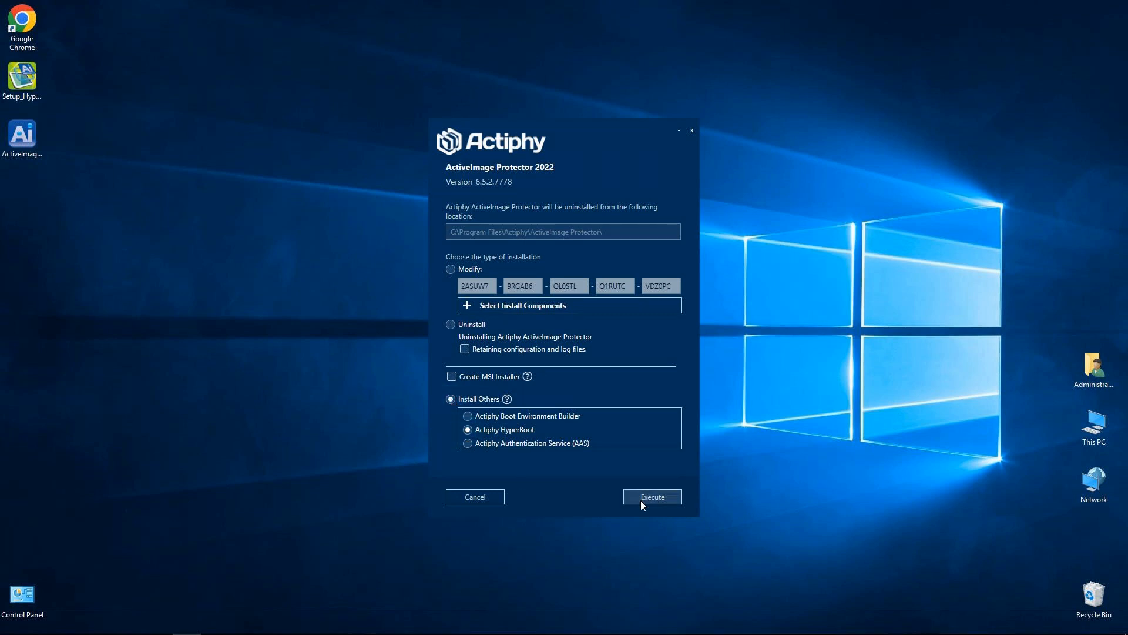
{"action": "left_click", "coordinate": [692, 130]}
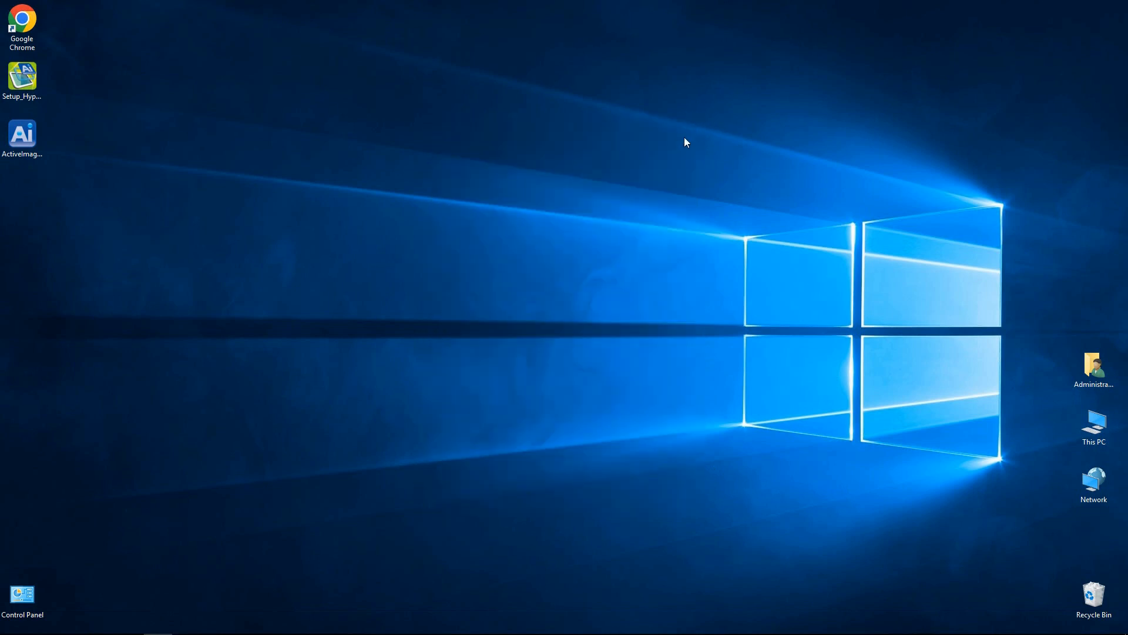
Step: Install HyperBoot from its standalone setup file with the default installation and close the installer
{"action": "double_click", "coordinate": [22, 82]}
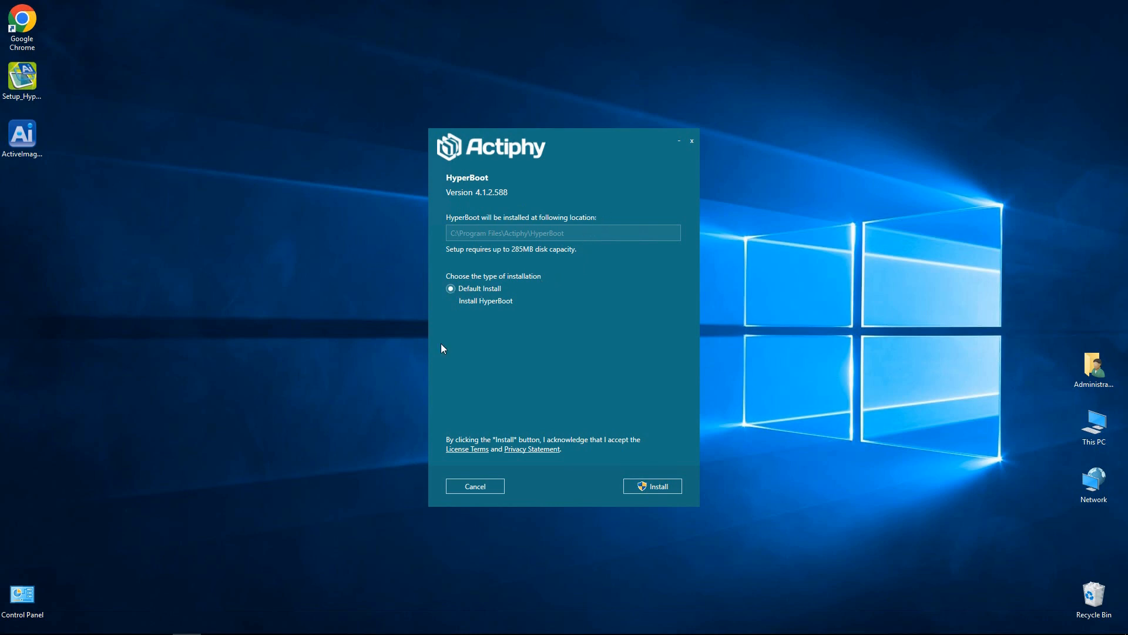
{"action": "left_click", "coordinate": [655, 486]}
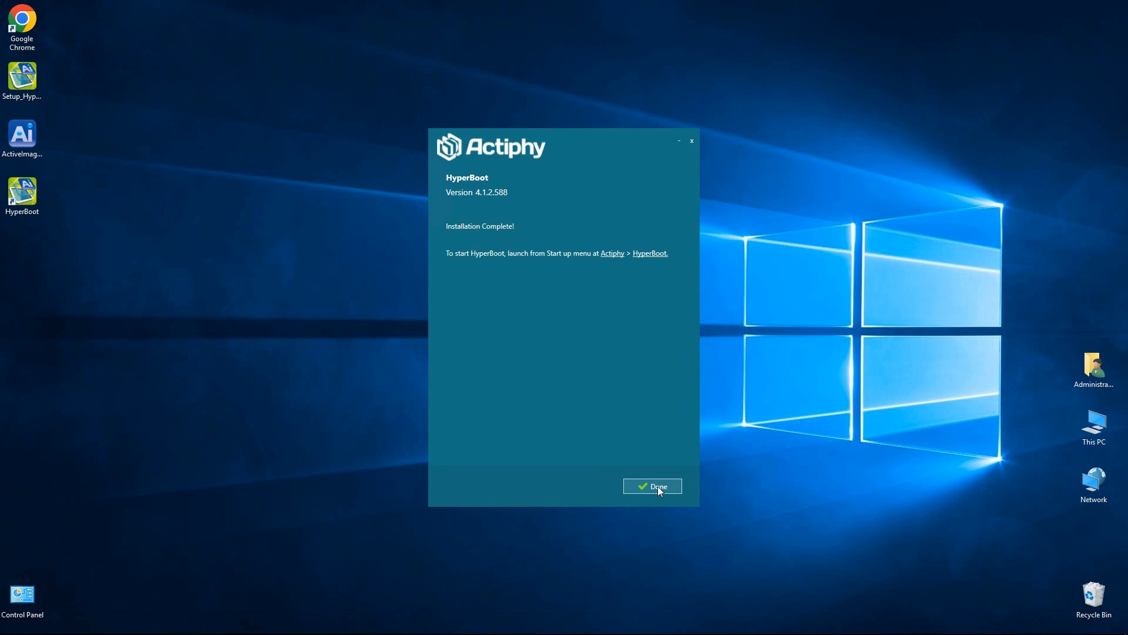
{"action": "left_click", "coordinate": [655, 488]}
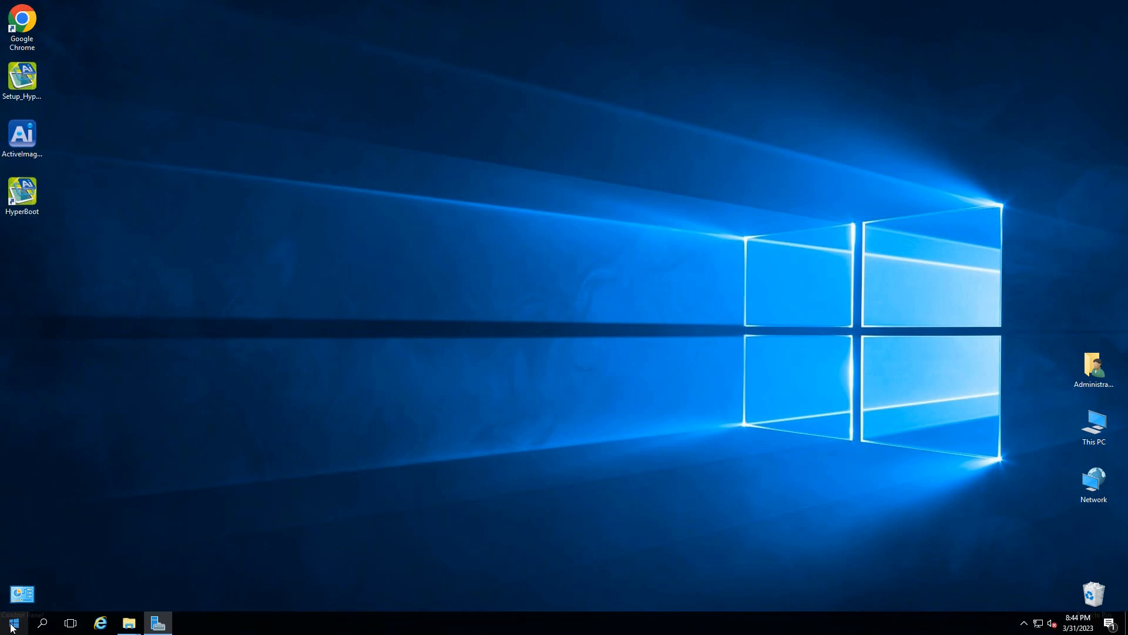
Step: Launch the installed HyperBoot program from the Actiphy program group
{"action": "left_click", "coordinate": [15, 627]}
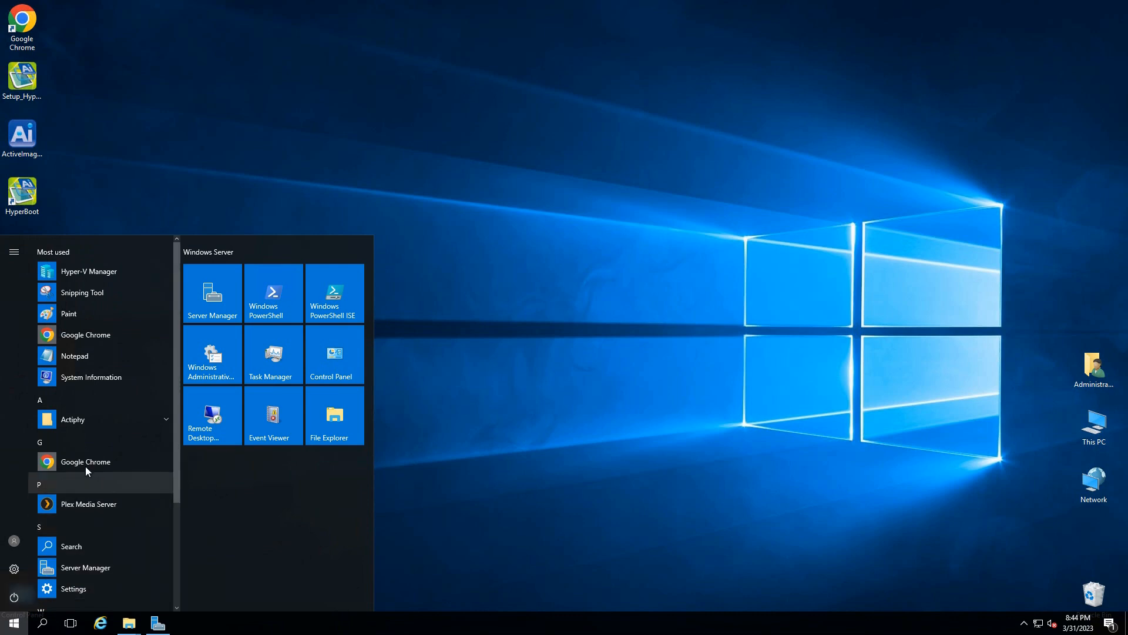
{"action": "left_click", "coordinate": [161, 418]}
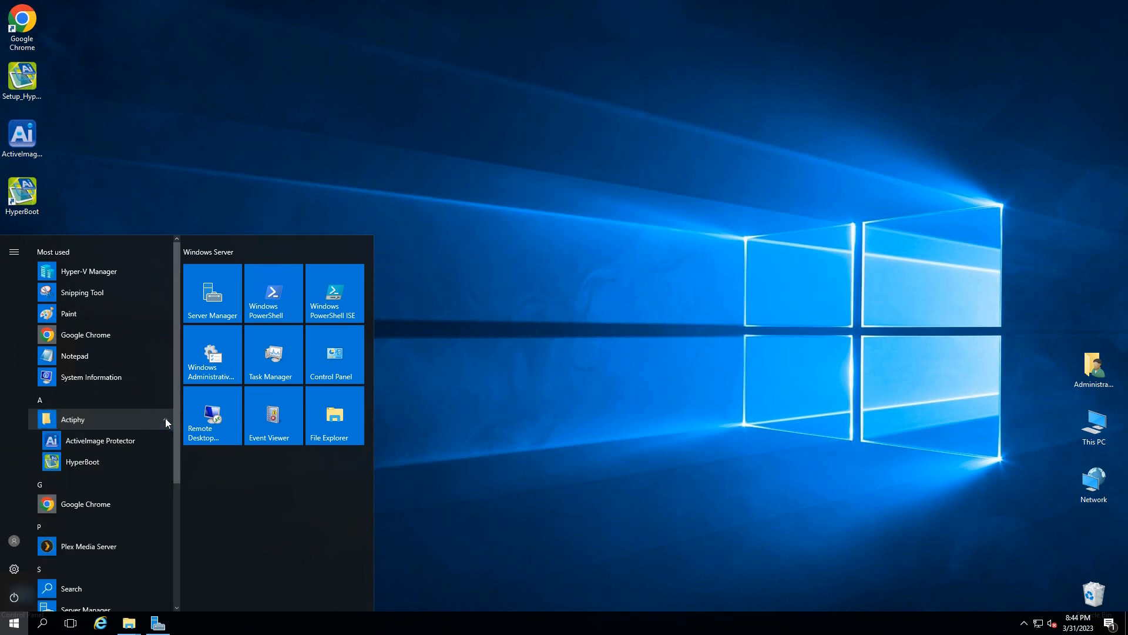
{"action": "left_click", "coordinate": [84, 463]}
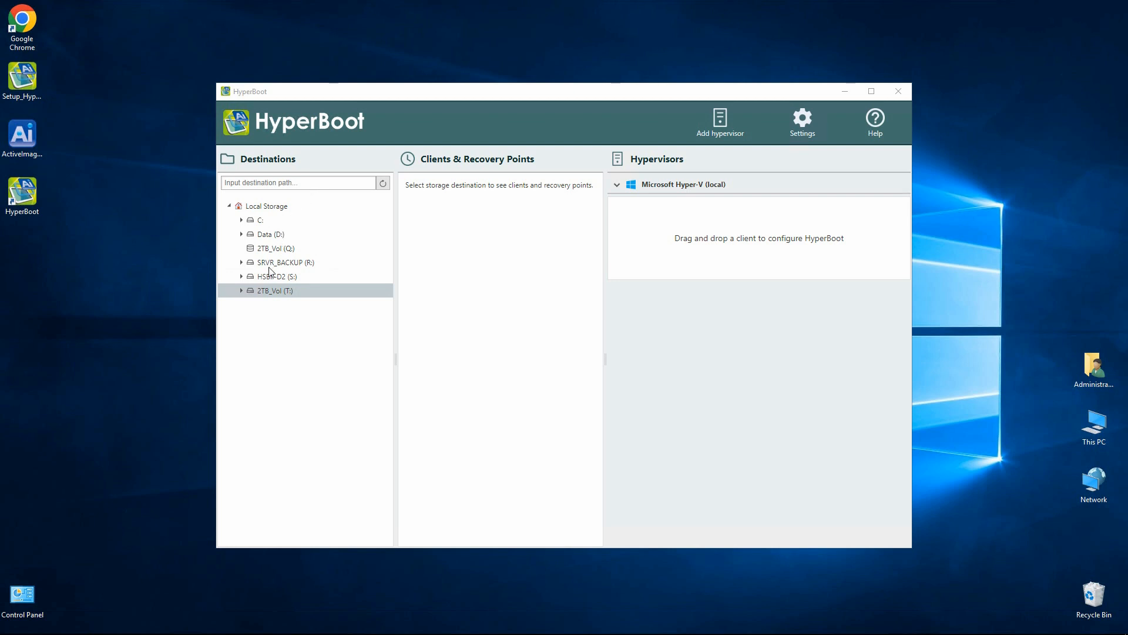
Step: Browse the 2TB_Vol (T:) drive to Hyper_Backup_Images, Server2016 and select the backup folder beginning with 4c325c70
{"action": "left_click", "coordinate": [242, 291]}
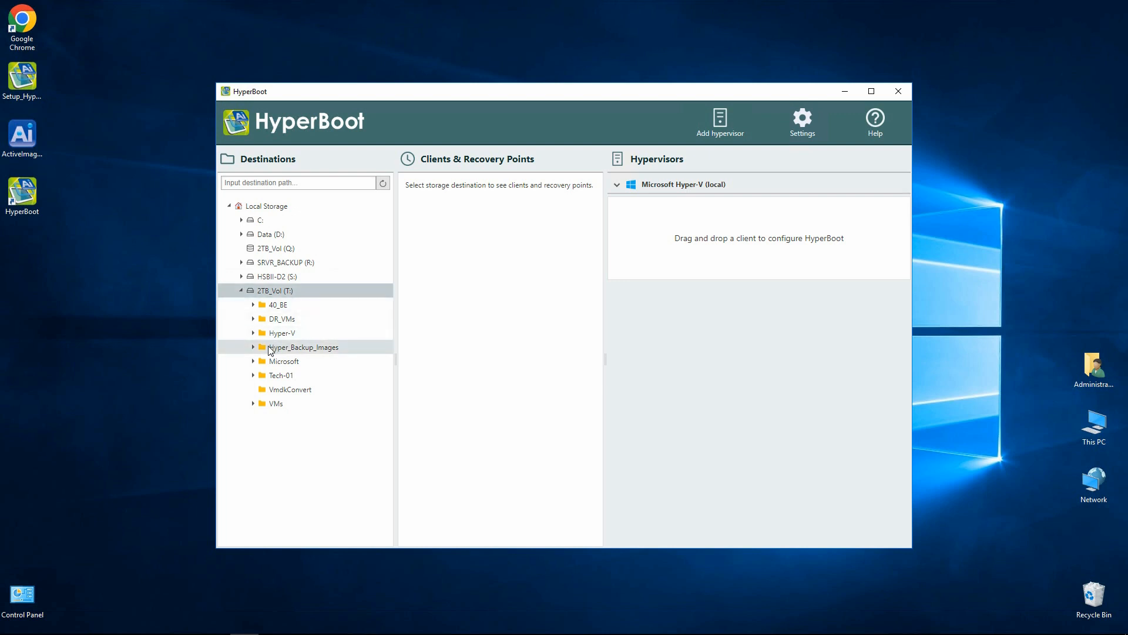
{"action": "left_click", "coordinate": [254, 348]}
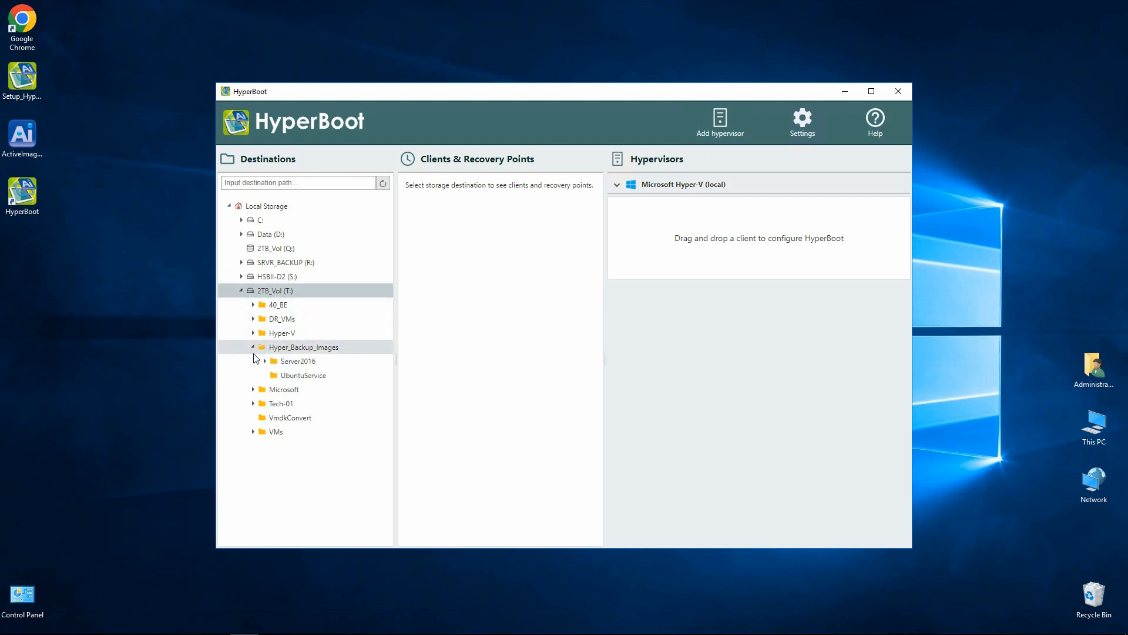
{"action": "left_click", "coordinate": [265, 362]}
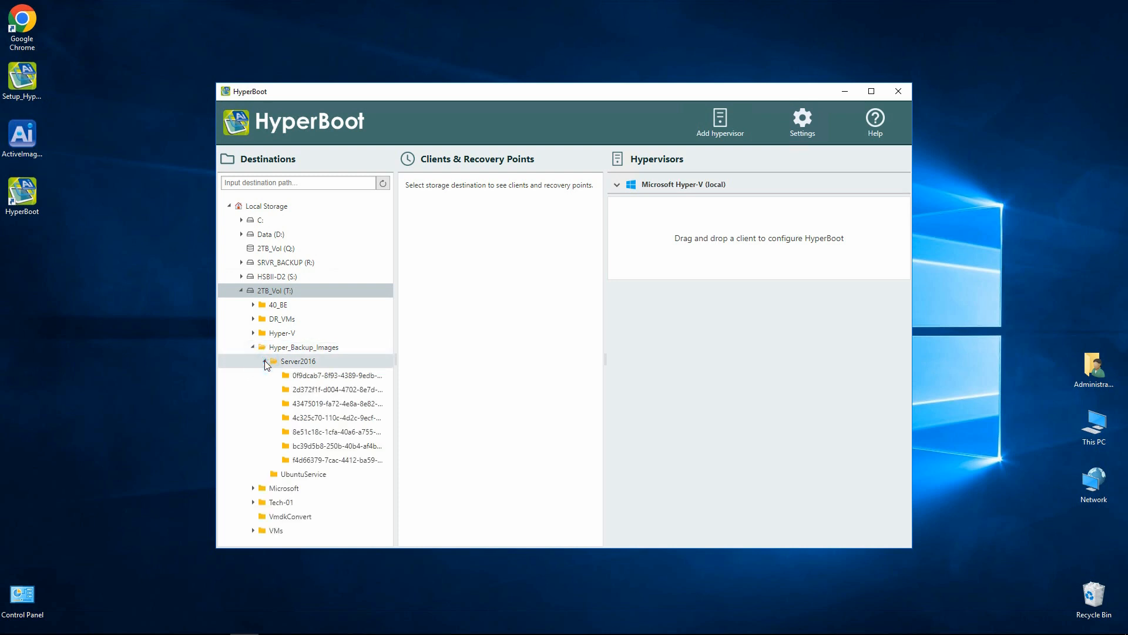
{"action": "left_click", "coordinate": [322, 418]}
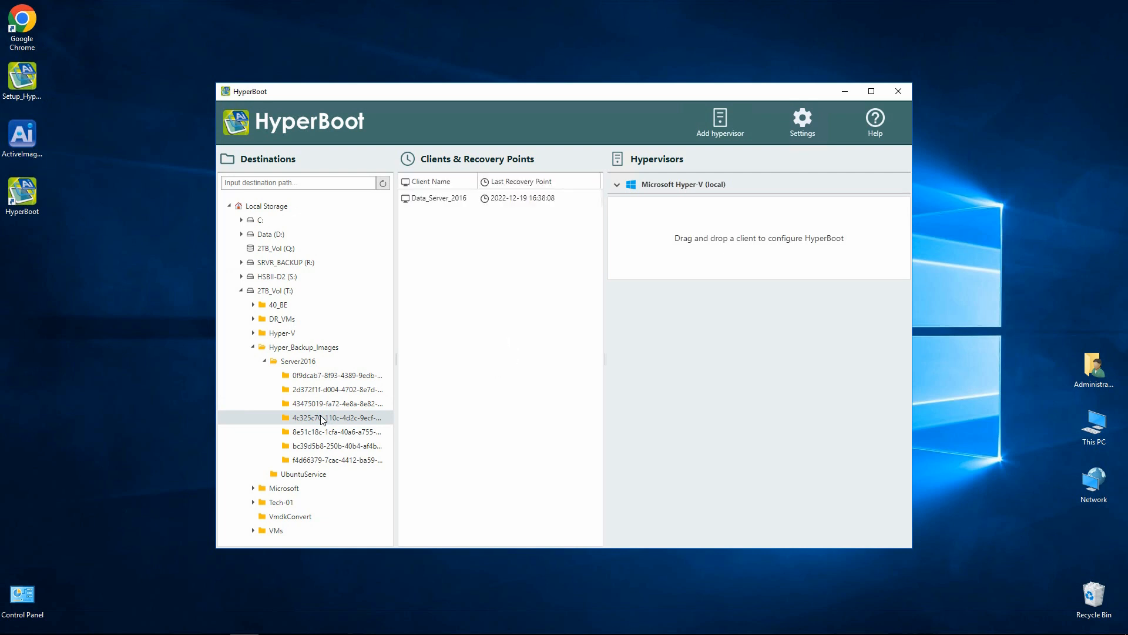
Step: Assign the Data_Server_2016 client to the local Microsoft Hyper-V and name the virtual machine "HB-Data_Server_2016 HyperBoot"
{"action": "mouse_move", "coordinate": [449, 201]}
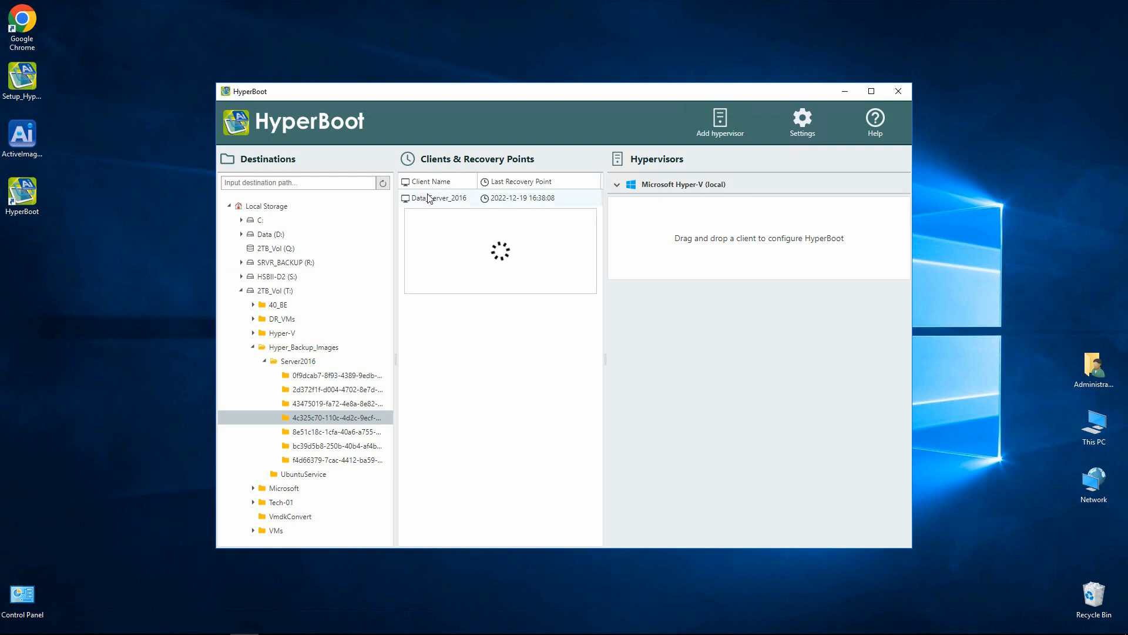
{"action": "left_click_drag", "start_coordinate": [442, 202], "coordinate": [684, 225]}
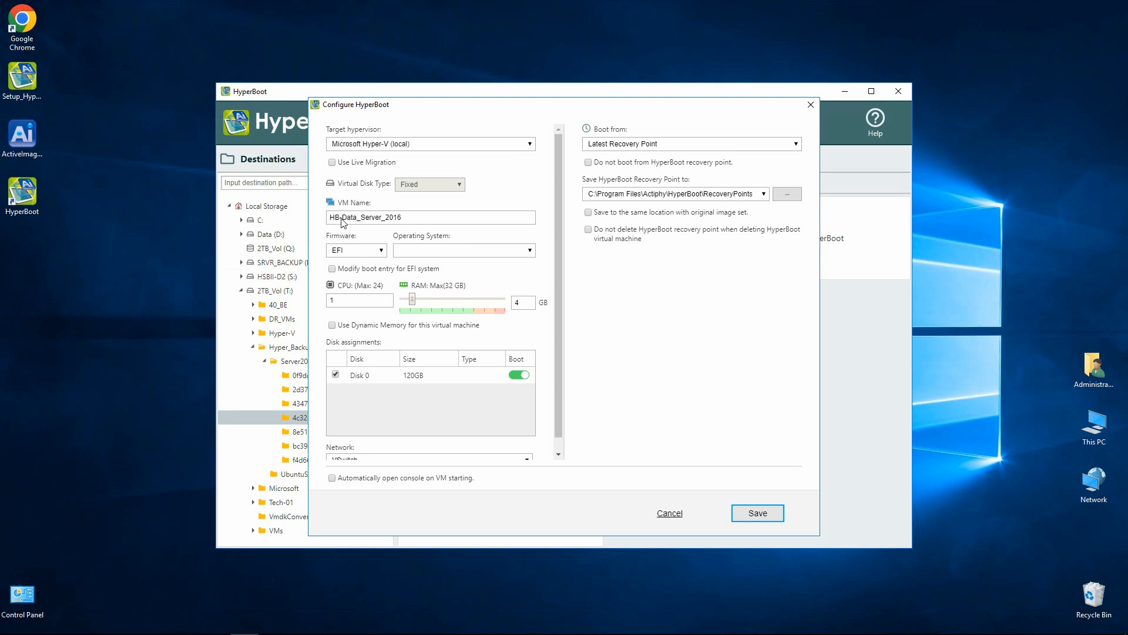
{"action": "left_click", "coordinate": [404, 219]}
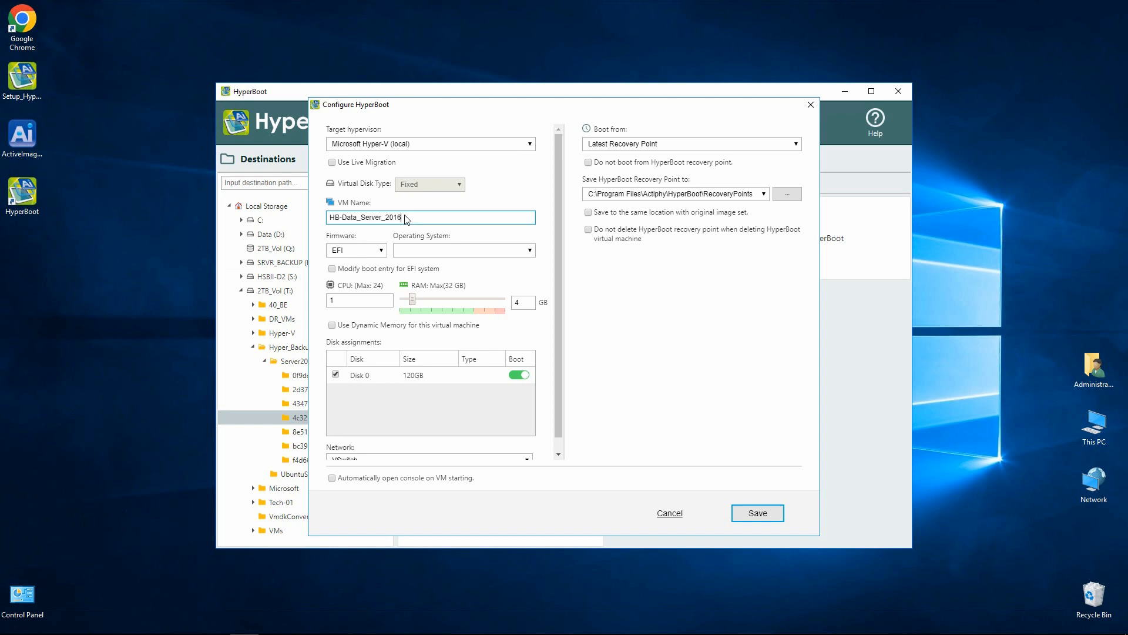
{"action": "type", "text": "HyperBoot"}
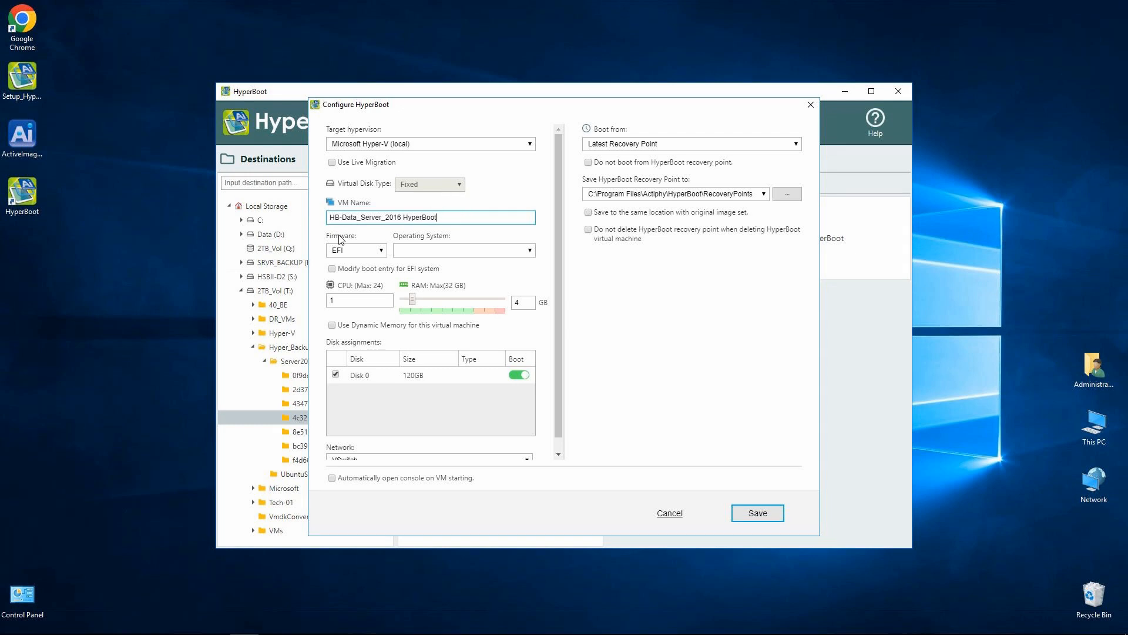
Step: Keep the EFI firmware and set the virtual machine's operating system to Windows Server 2016 (64 bit)
{"action": "left_click", "coordinate": [382, 252]}
{"action": "left_click", "coordinate": [382, 249]}
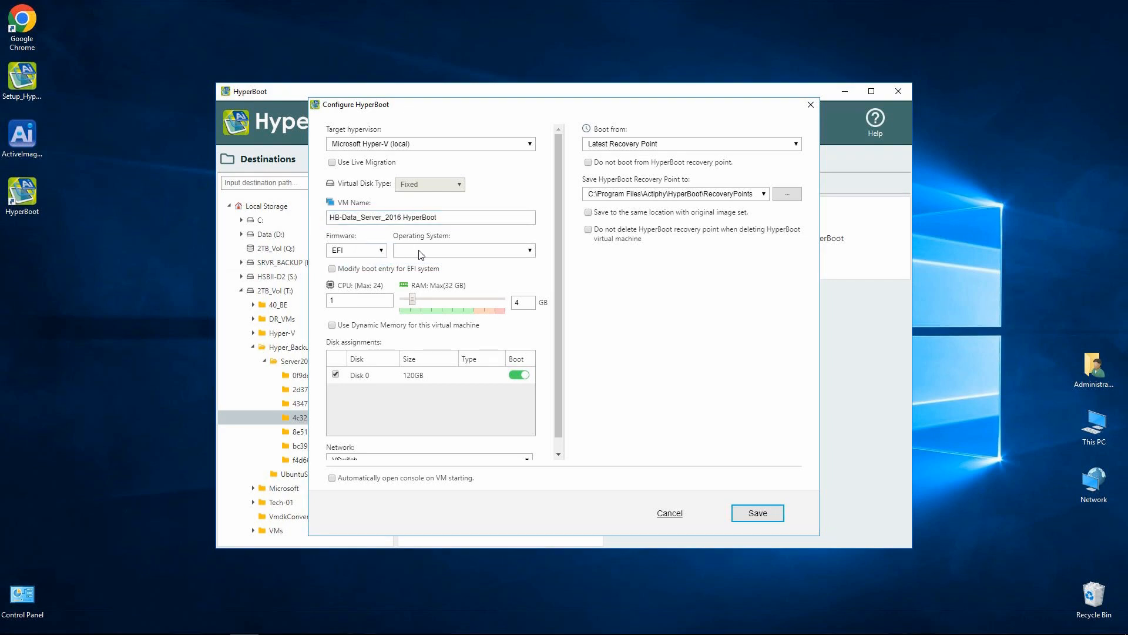
{"action": "left_click", "coordinate": [531, 251]}
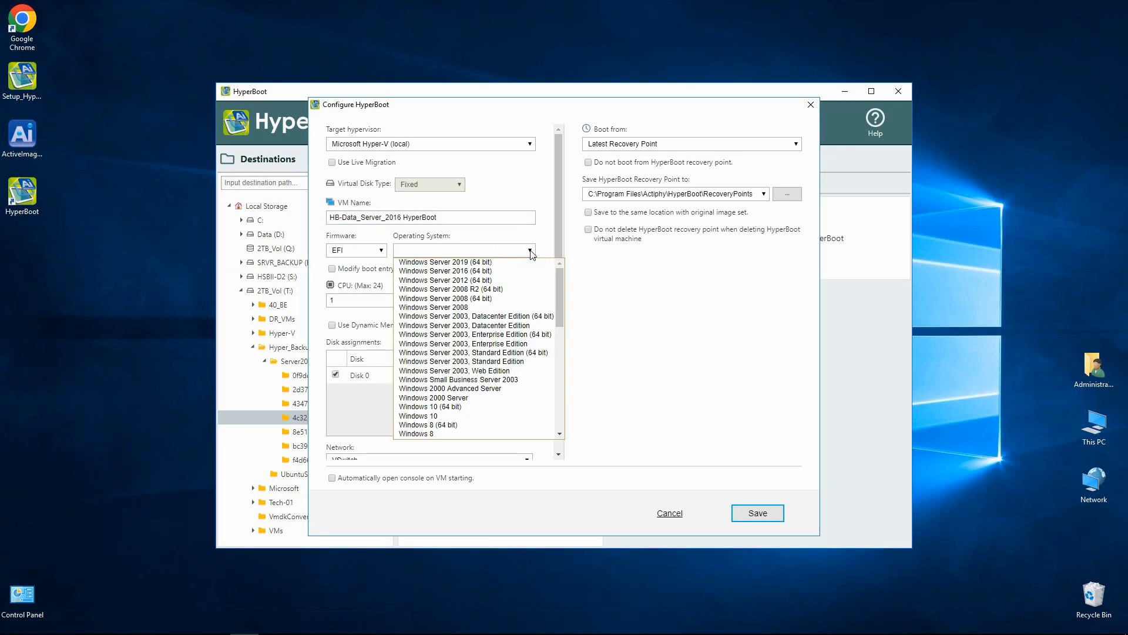
{"action": "left_click", "coordinate": [474, 272]}
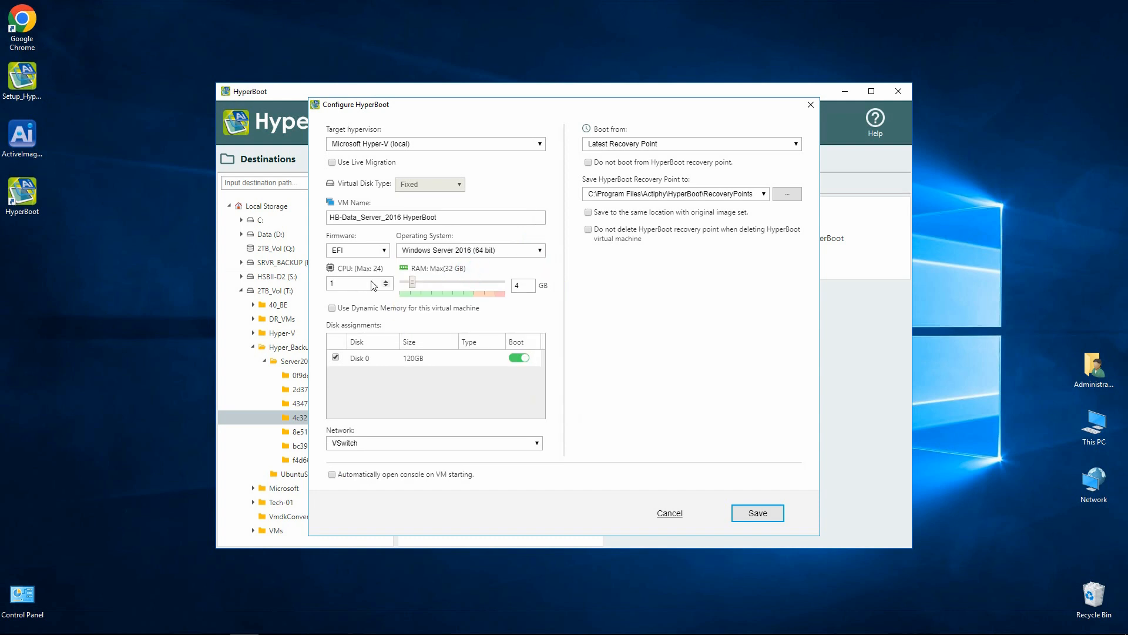
Step: Give the virtual machine 2 CPUs and 8 GB of RAM, and have its console open automatically on start
{"action": "left_click", "coordinate": [386, 281]}
{"action": "left_click_drag", "start_coordinate": [415, 284], "coordinate": [426, 285]}
{"action": "left_click", "coordinate": [332, 476]}
{"action": "left_click", "coordinate": [797, 144]}
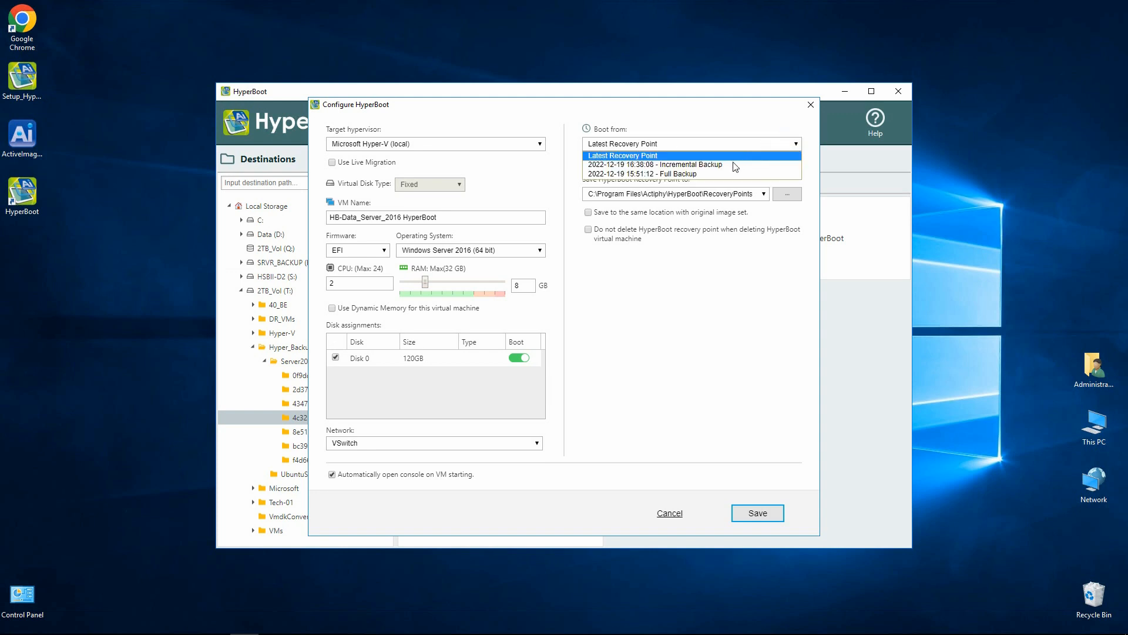
{"action": "left_click", "coordinate": [682, 167]}
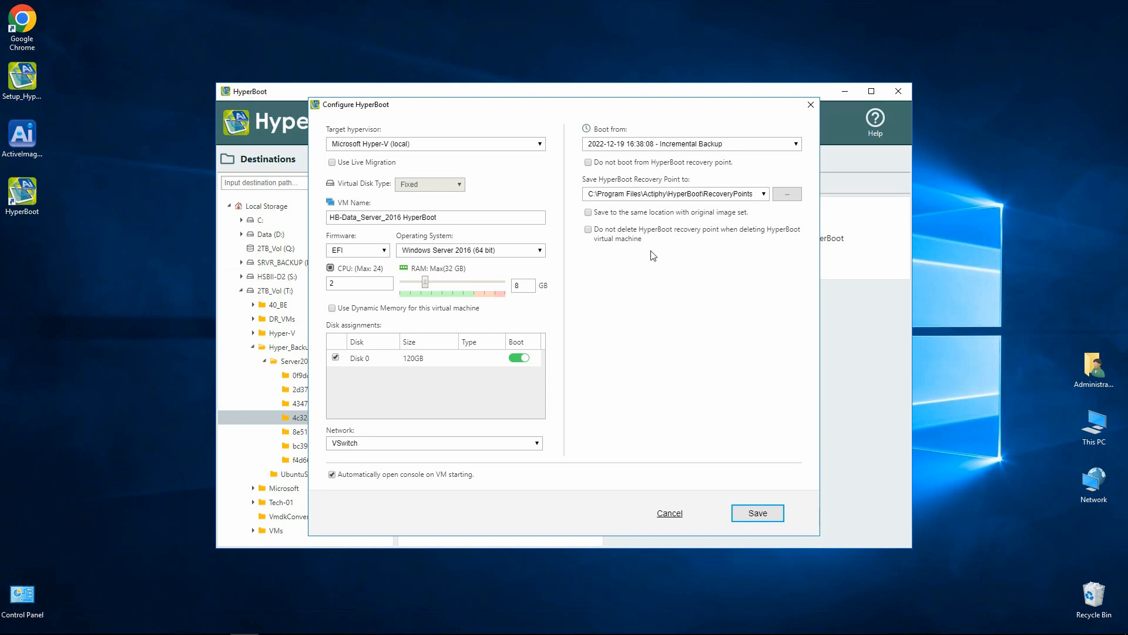
{"action": "left_click", "coordinate": [588, 229]}
{"action": "left_click", "coordinate": [758, 515]}
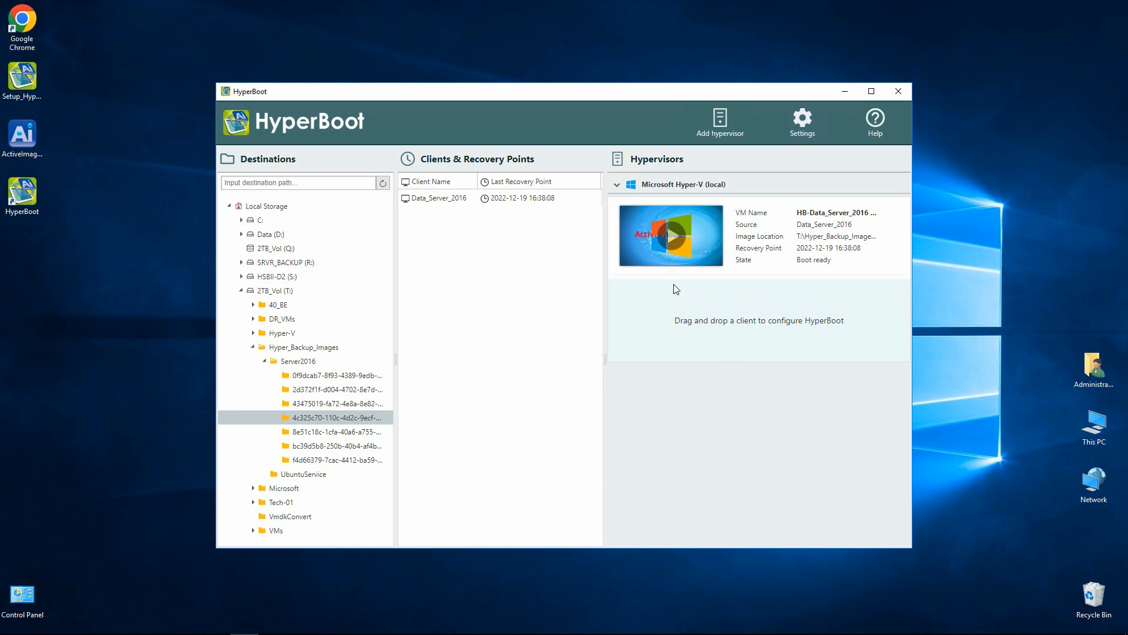
Step: Power on the HB-Data_Server_2016 virtual machine and bring its console into full view by minimizing HyperBoot and maximizing the console
{"action": "mouse_move", "coordinate": [680, 234]}
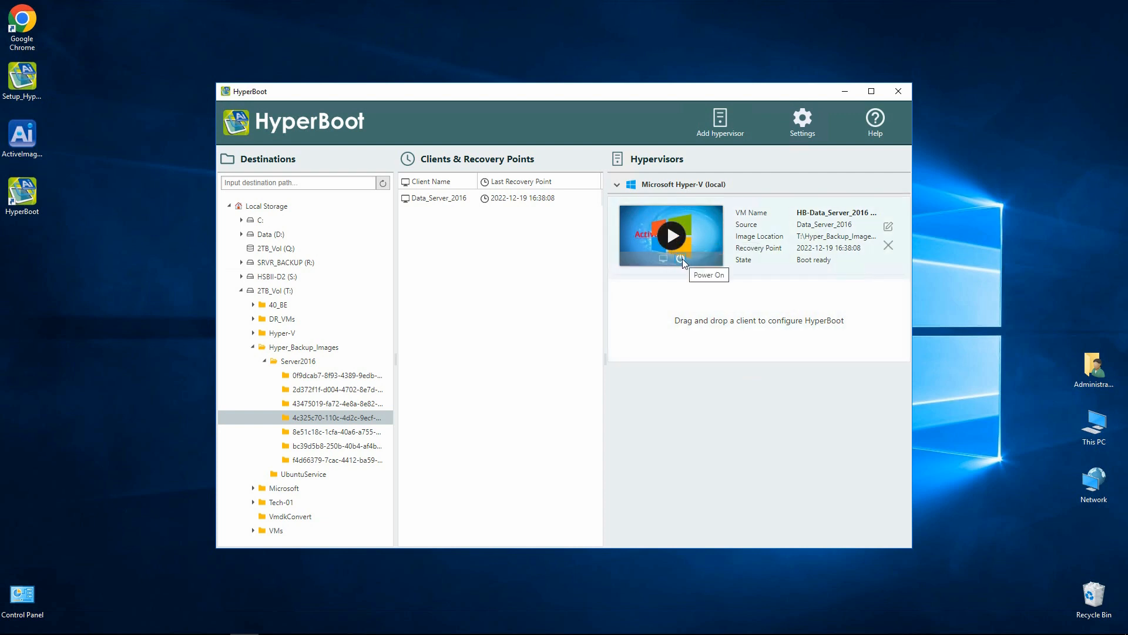
{"action": "left_click", "coordinate": [680, 259]}
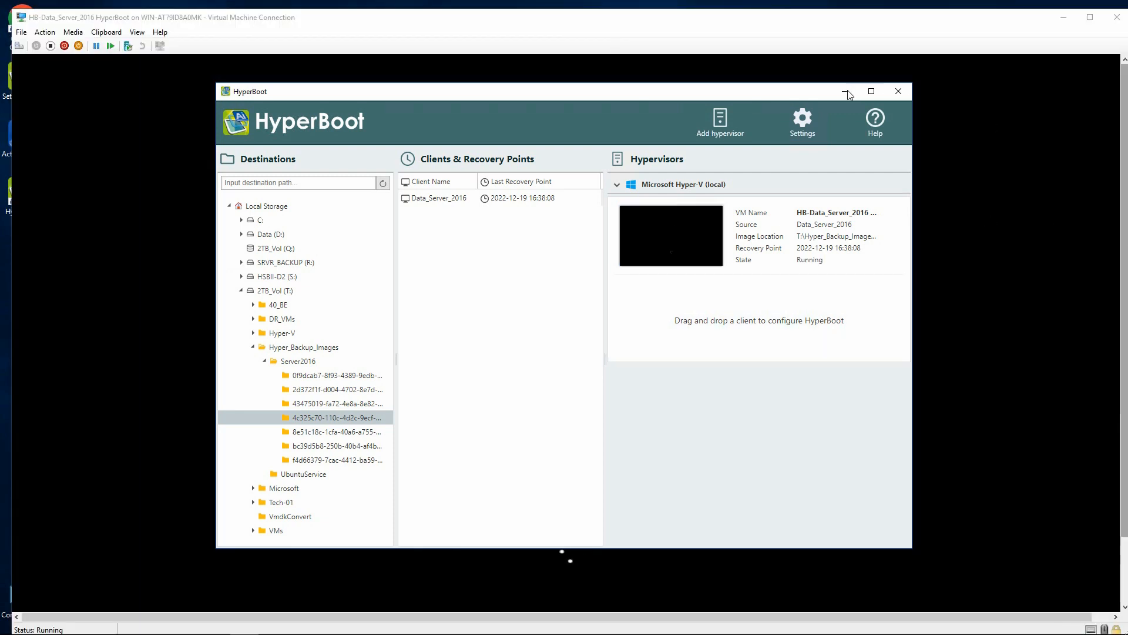
{"action": "left_click", "coordinate": [844, 92]}
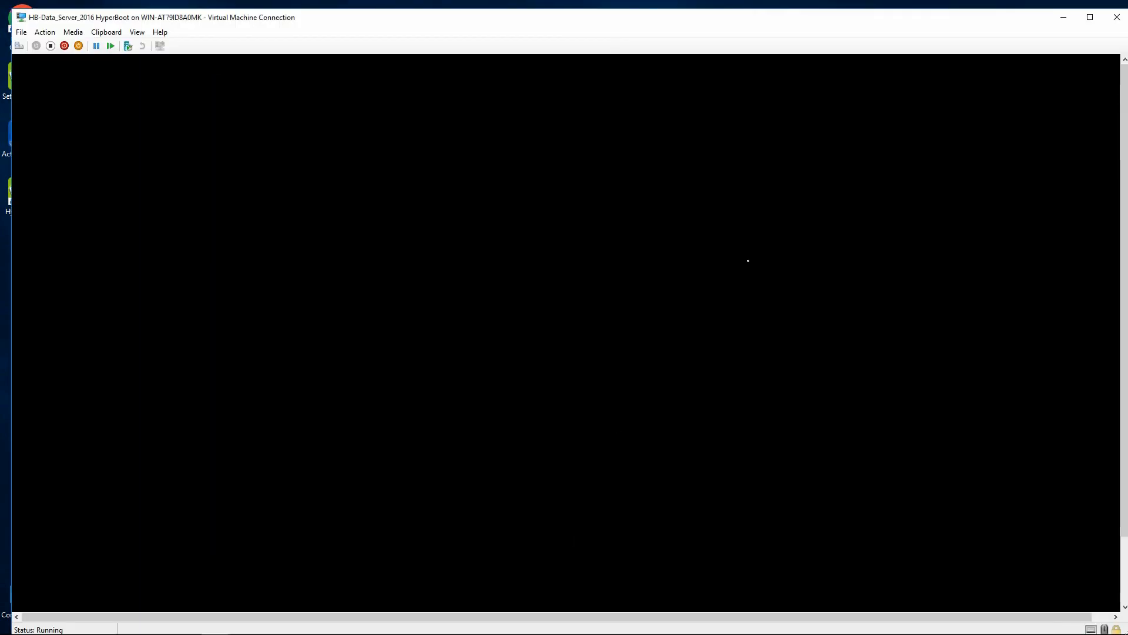
{"action": "left_click", "coordinate": [1090, 17]}
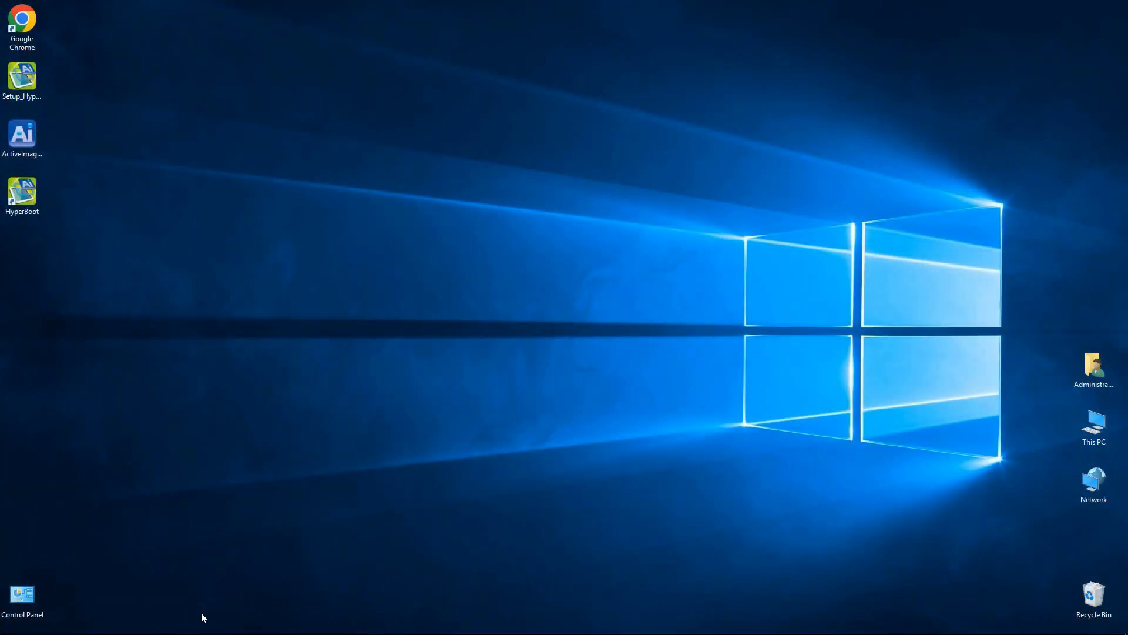
Step: Switch to Hyper-V Manager and check the status of the HB-Data_Server_2016 HyperBoot virtual machine
{"action": "mouse_move", "coordinate": [187, 629]}
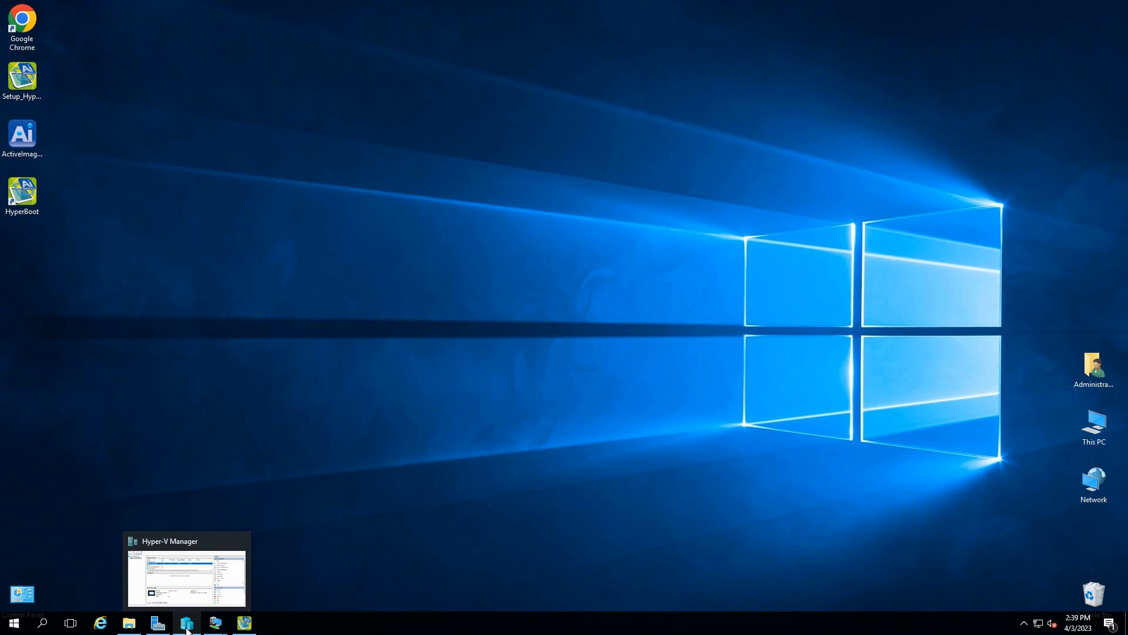
{"action": "left_click", "coordinate": [199, 544]}
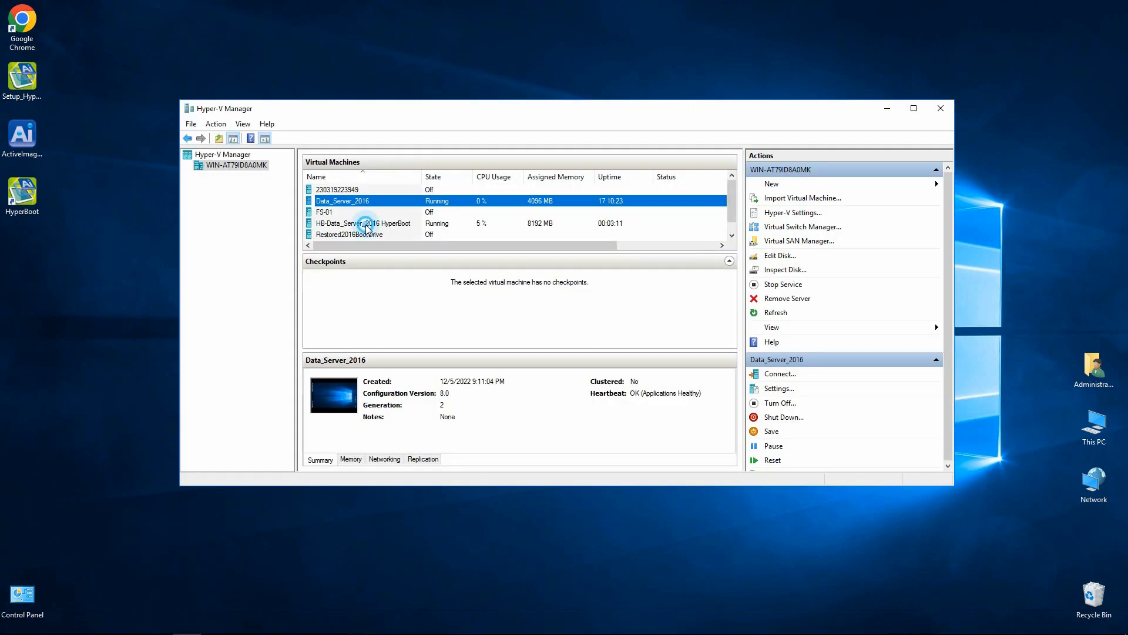
{"action": "left_click", "coordinate": [367, 225]}
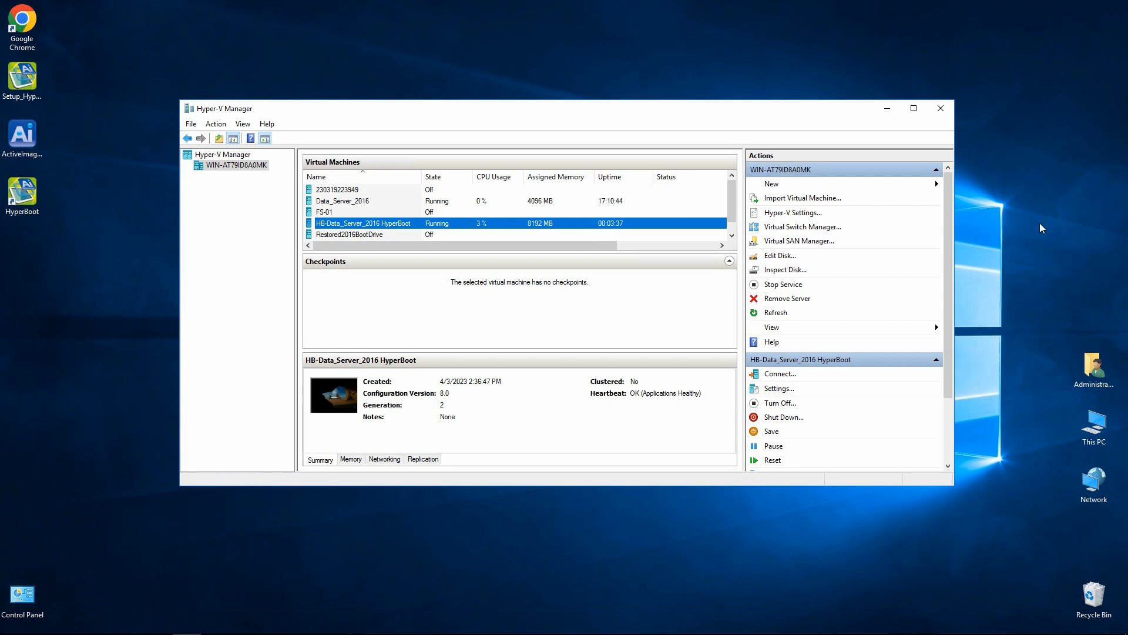
{"action": "left_click", "coordinate": [888, 108]}
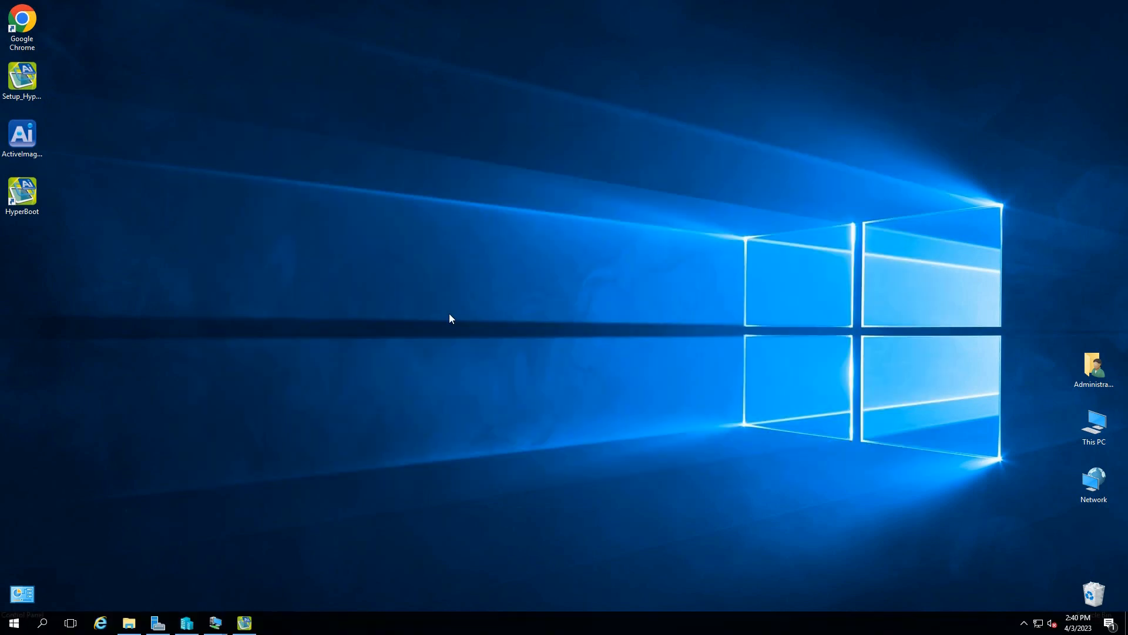
Step: Switch back to HyperBoot and power off the HB-Data_Server_2016 virtual machine, accepting the loss of modified data
{"action": "left_click", "coordinate": [249, 622]}
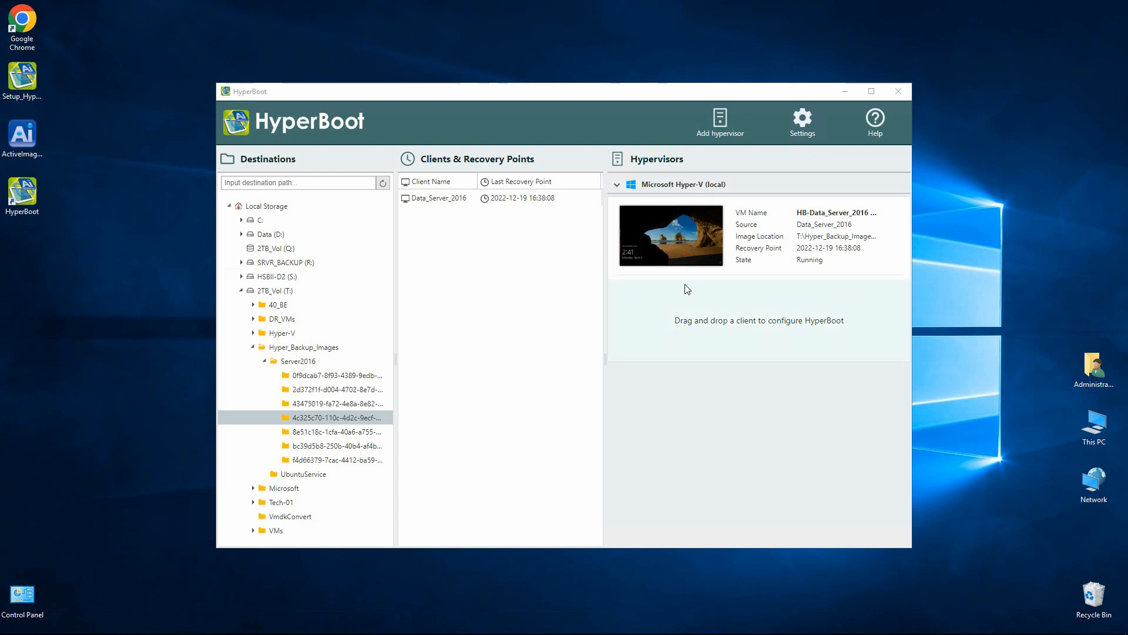
{"action": "mouse_move", "coordinate": [669, 249]}
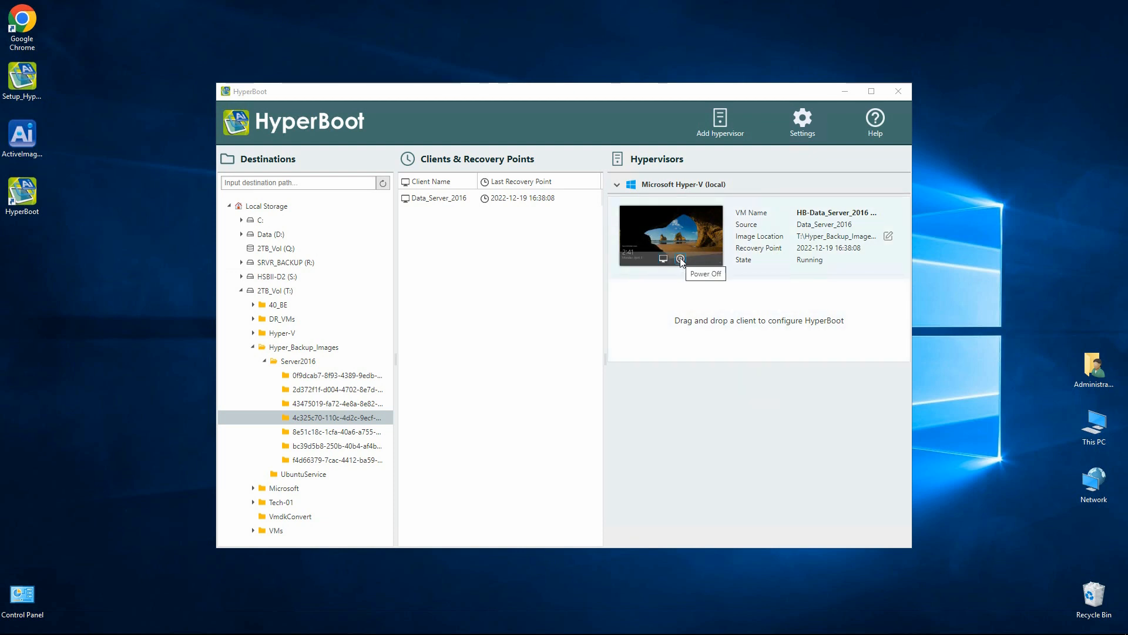
{"action": "left_click", "coordinate": [681, 259]}
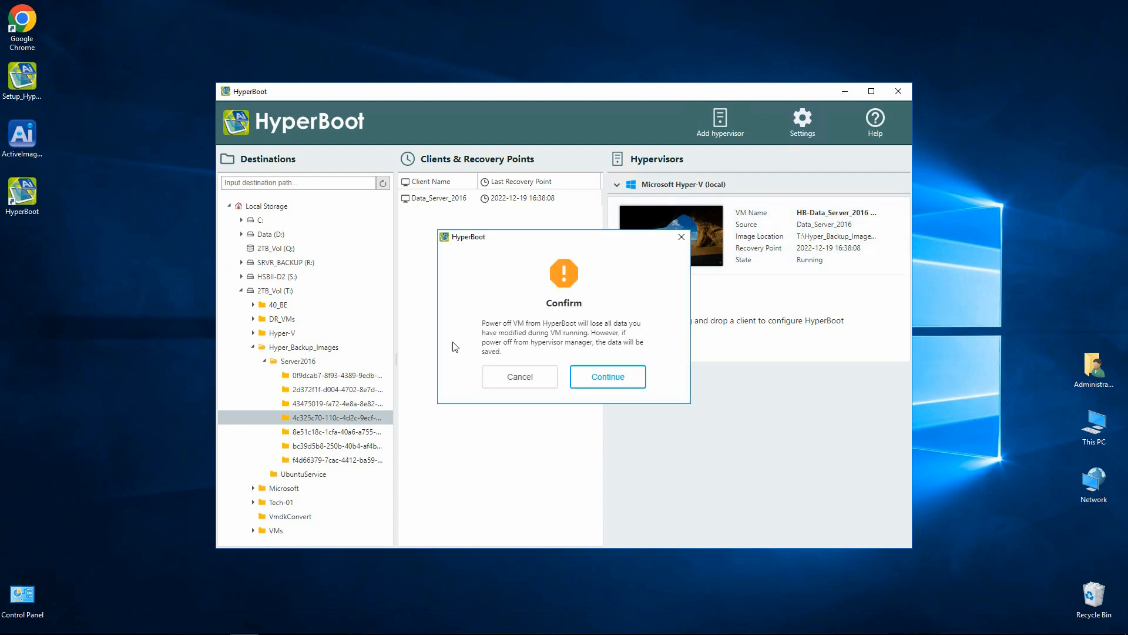
{"action": "left_click", "coordinate": [612, 377]}
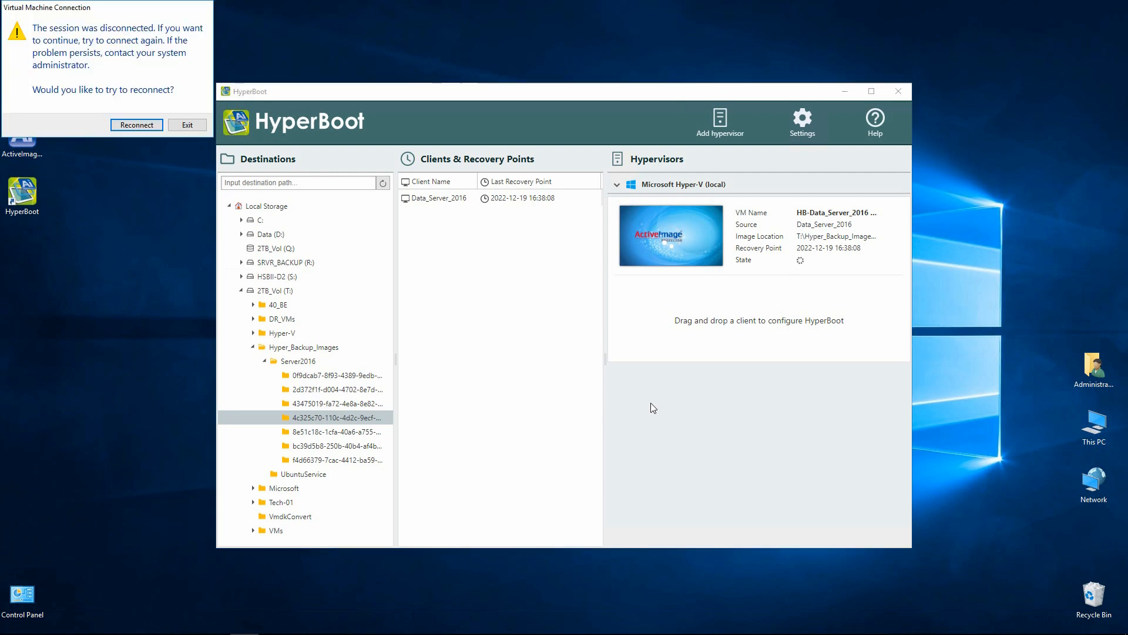
Step: Decline reconnecting to the disconnected console and check Hyper-V Manager's virtual machine list for the HyperBoot VM
{"action": "left_click", "coordinate": [194, 126]}
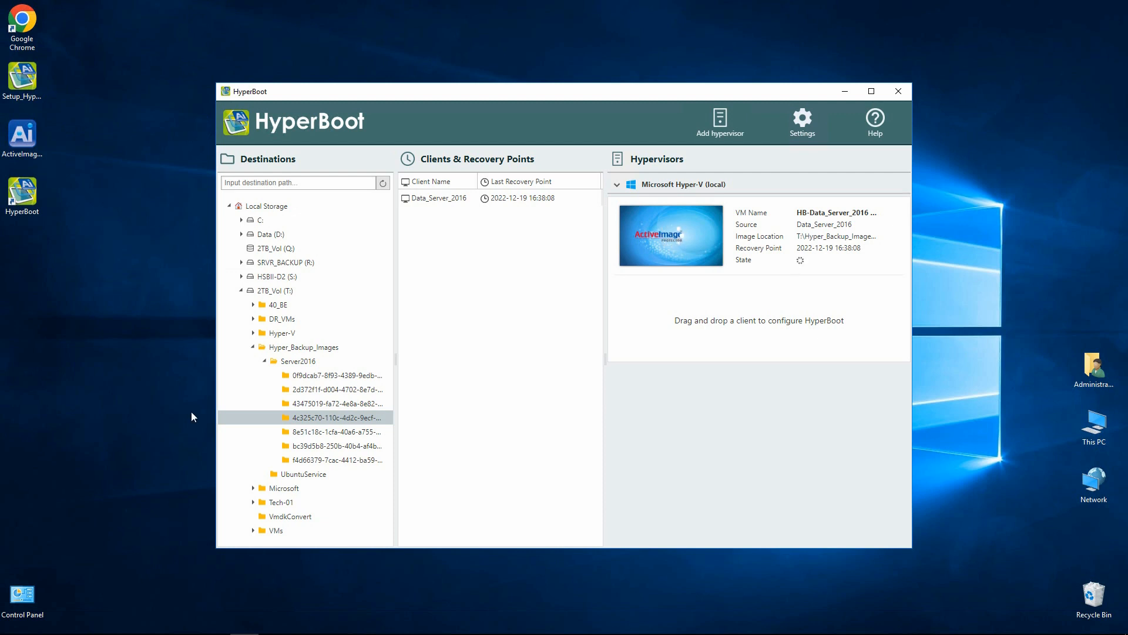
{"action": "mouse_move", "coordinate": [215, 627]}
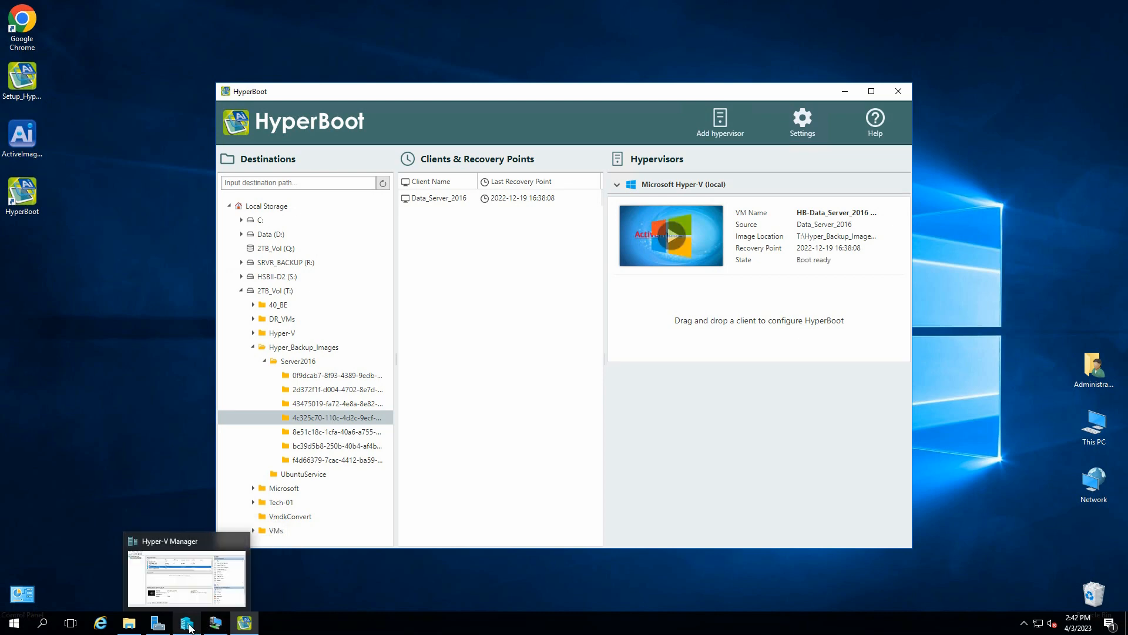
{"action": "left_click", "coordinate": [187, 599]}
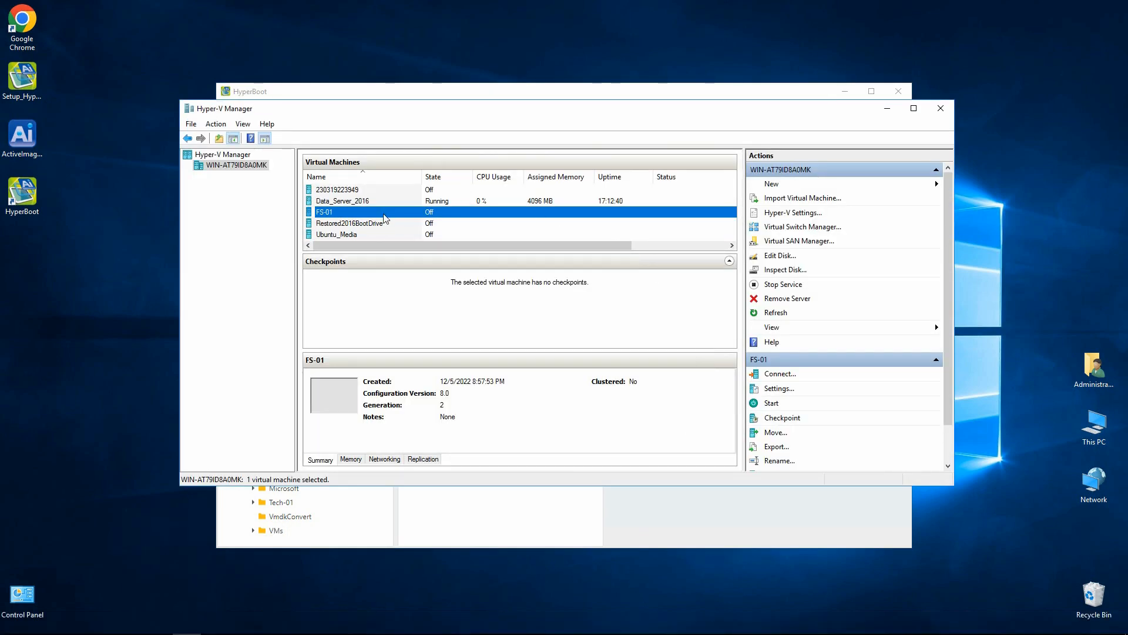
{"action": "scroll", "coordinate": [385, 219], "scroll_direction": "right", "scroll_amount": 1}
{"action": "scroll", "coordinate": [385, 219], "scroll_direction": "left", "scroll_amount": 1}
Step: Return to HyperBoot and remove the HB-Data_Server_2016 virtual machine from the local Hyper-V listing
{"action": "left_click", "coordinate": [888, 108]}
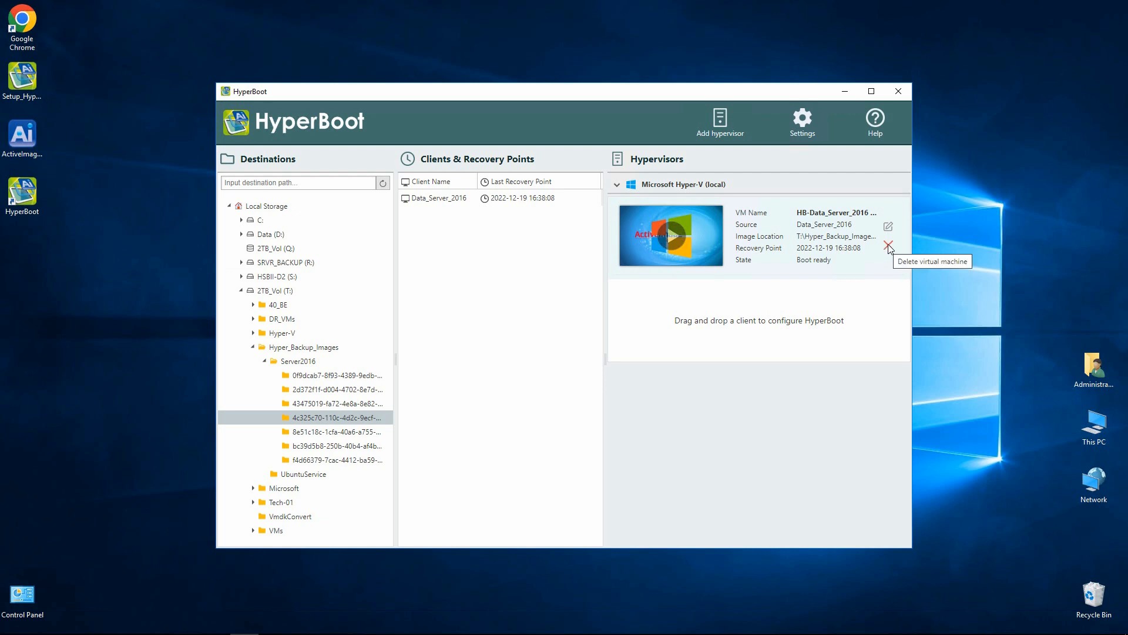
{"action": "left_click", "coordinate": [887, 245]}
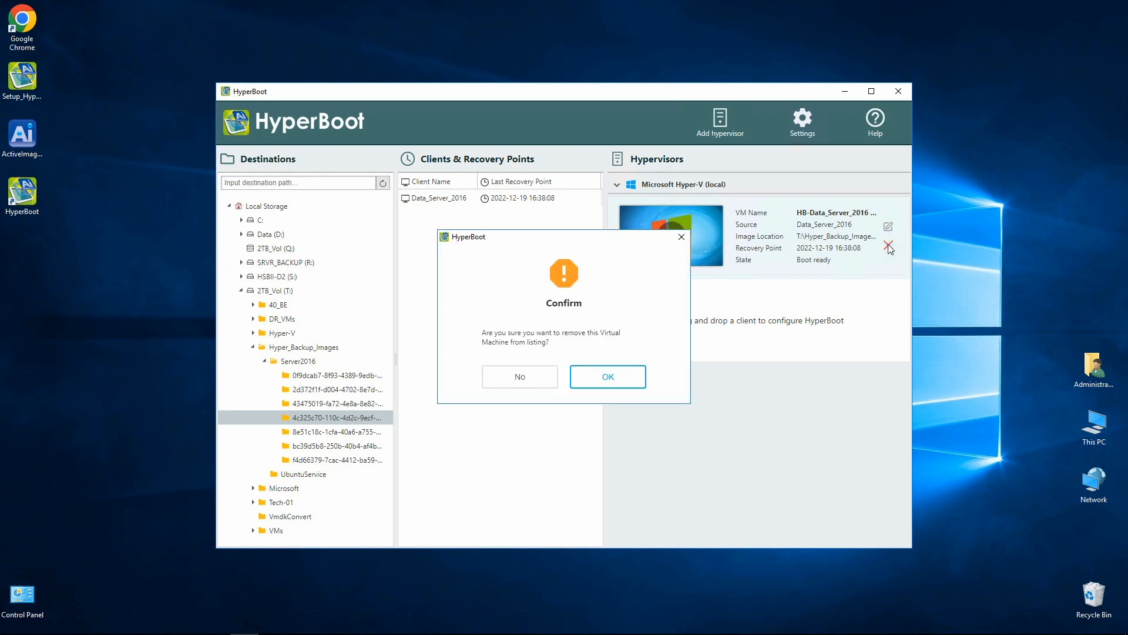
{"action": "left_click", "coordinate": [610, 376]}
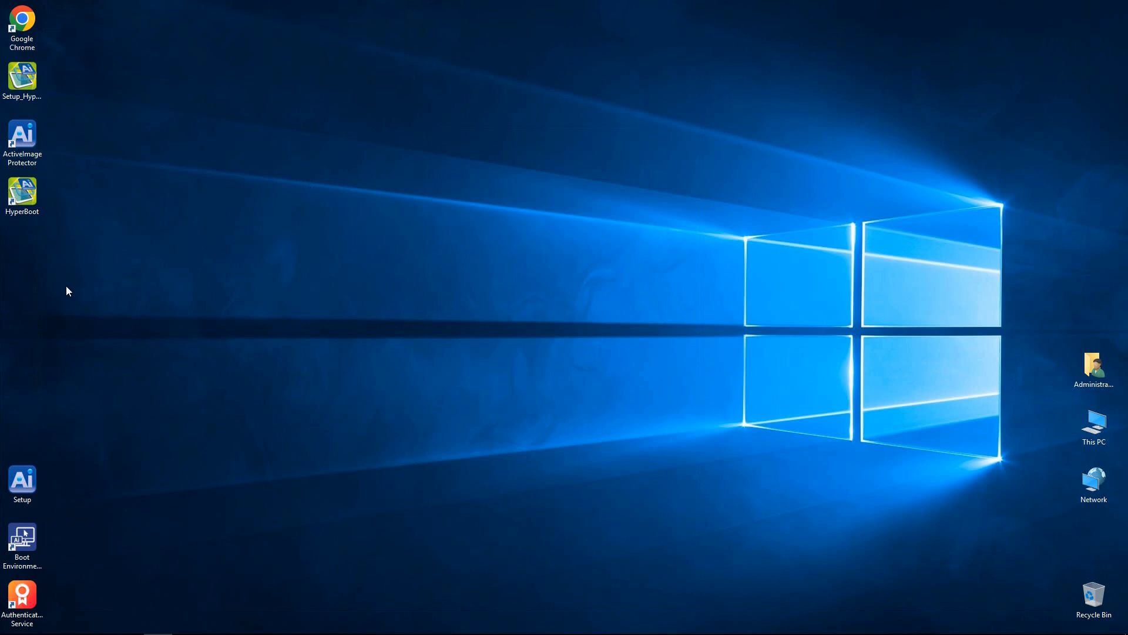
Step: Launch HyperBoot and connect to the network destination \\192.168.254.16 with the account's user name and password
{"action": "double_click", "coordinate": [22, 197]}
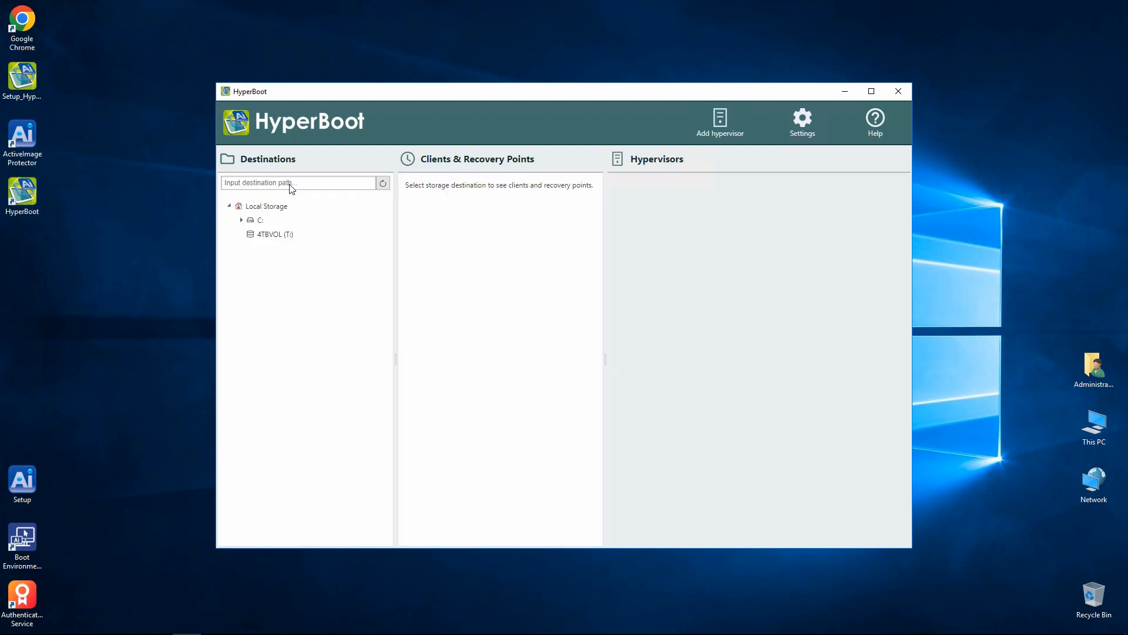
{"action": "left_click", "coordinate": [289, 183]}
{"action": "type", "text": "\\\\192.168.254.16"}
{"action": "left_click", "coordinate": [383, 183]}
{"action": "type", "text": "ga"}
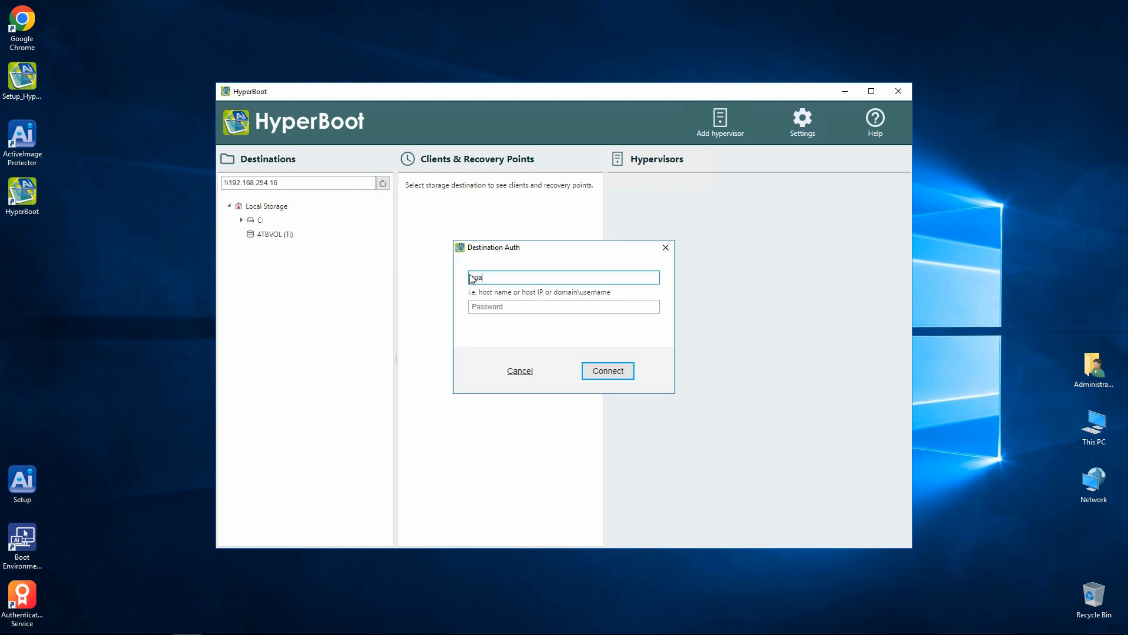
{"action": "type", "text": "rcia"}
{"action": "key", "text": "Tab"}
{"action": "type", "text": "p•••"}
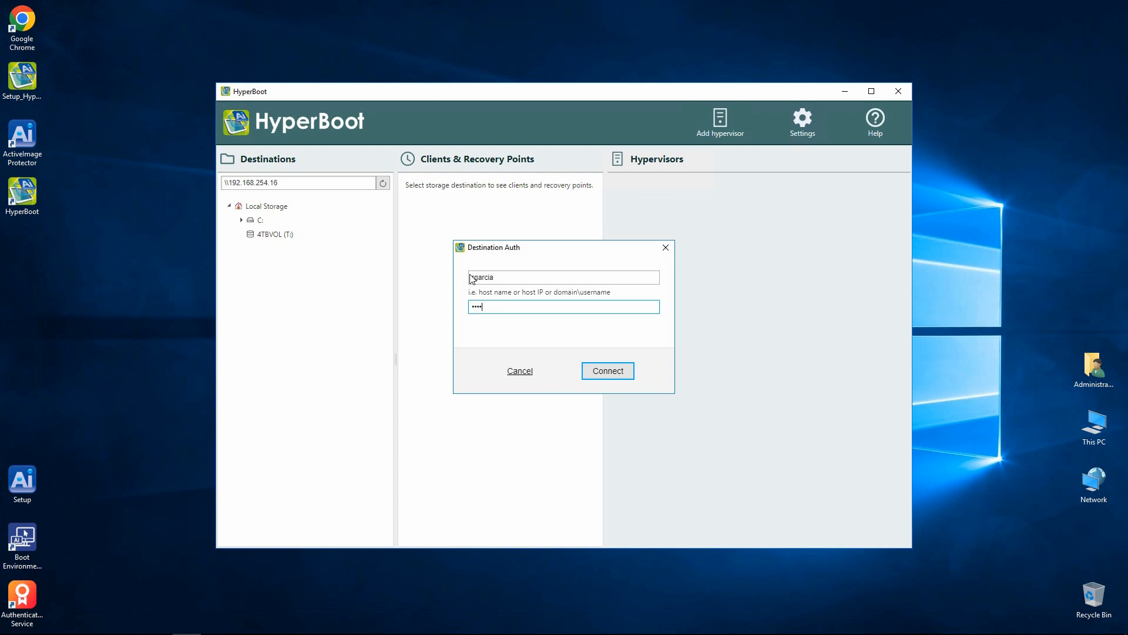
{"action": "type", "text": "•••"}
{"action": "left_click", "coordinate": [608, 370]}
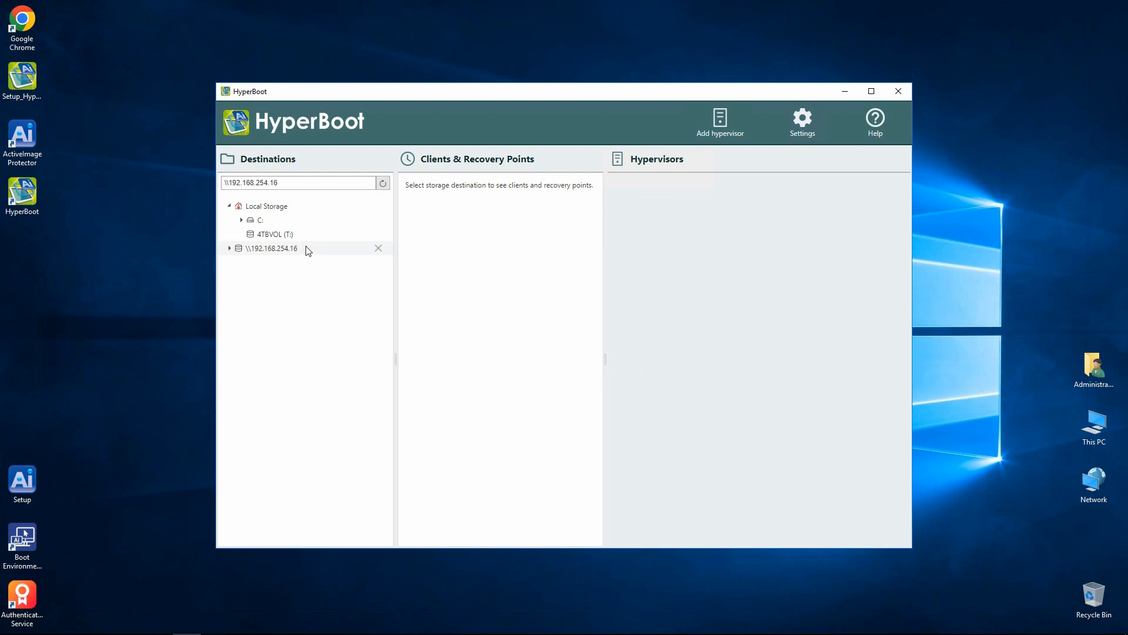
Step: Browse the network destination to D\Backup\HSB_VM_BackupStore, open the 4c325c70-110c-4d2c-9ecf backup folder, and select the Data_Server_2016 client
{"action": "left_click", "coordinate": [229, 248]}
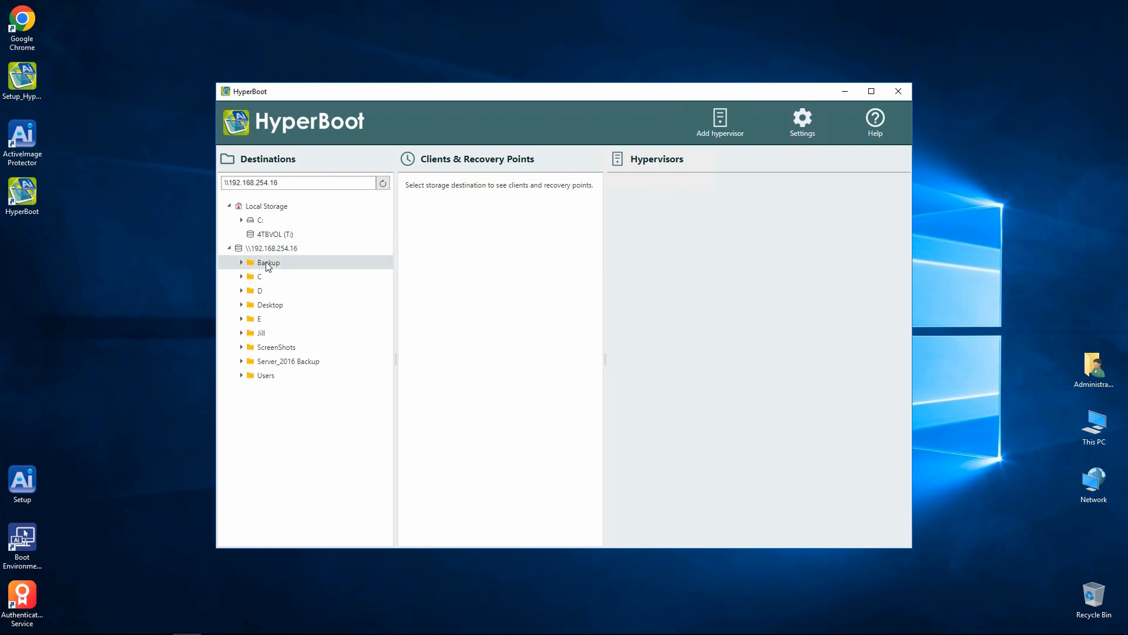
{"action": "left_click", "coordinate": [241, 291]}
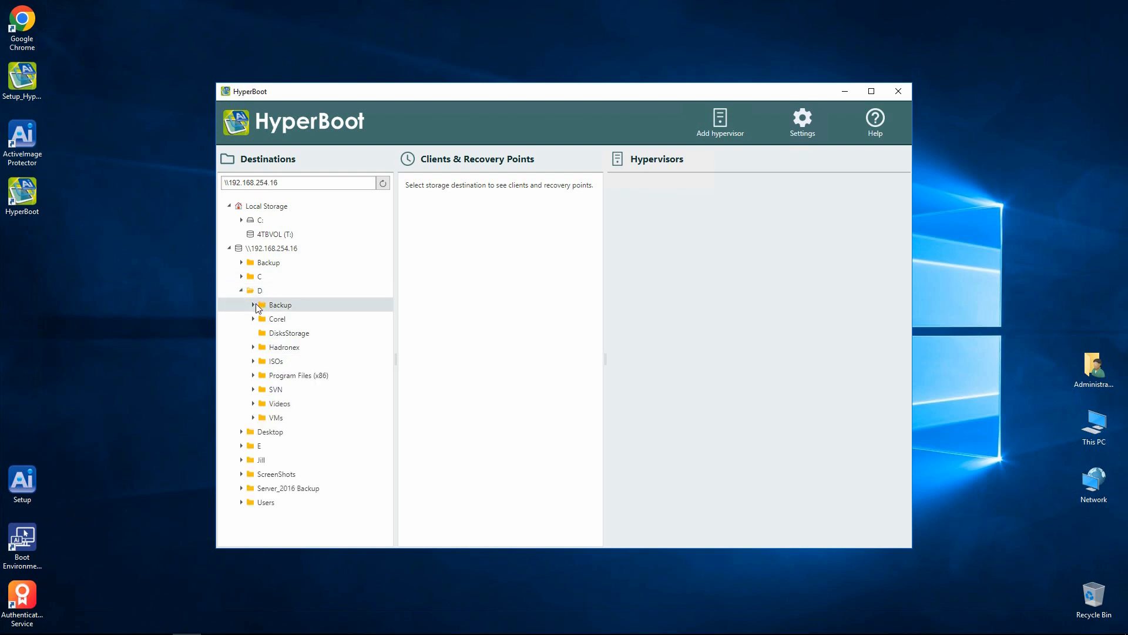
{"action": "left_click", "coordinate": [253, 304]}
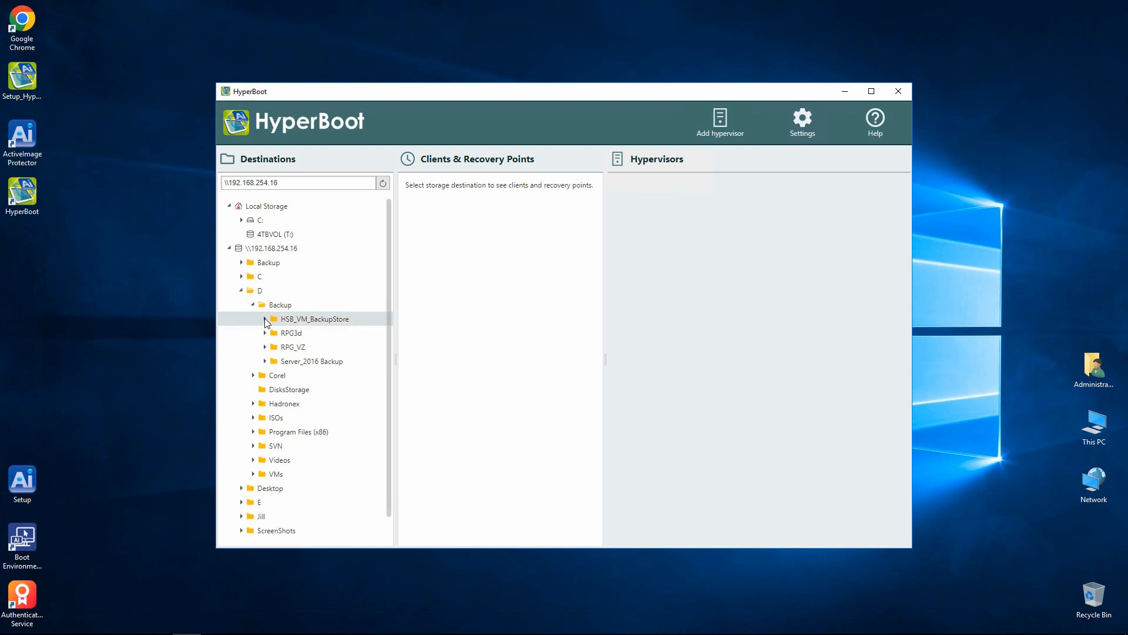
{"action": "left_click", "coordinate": [265, 320]}
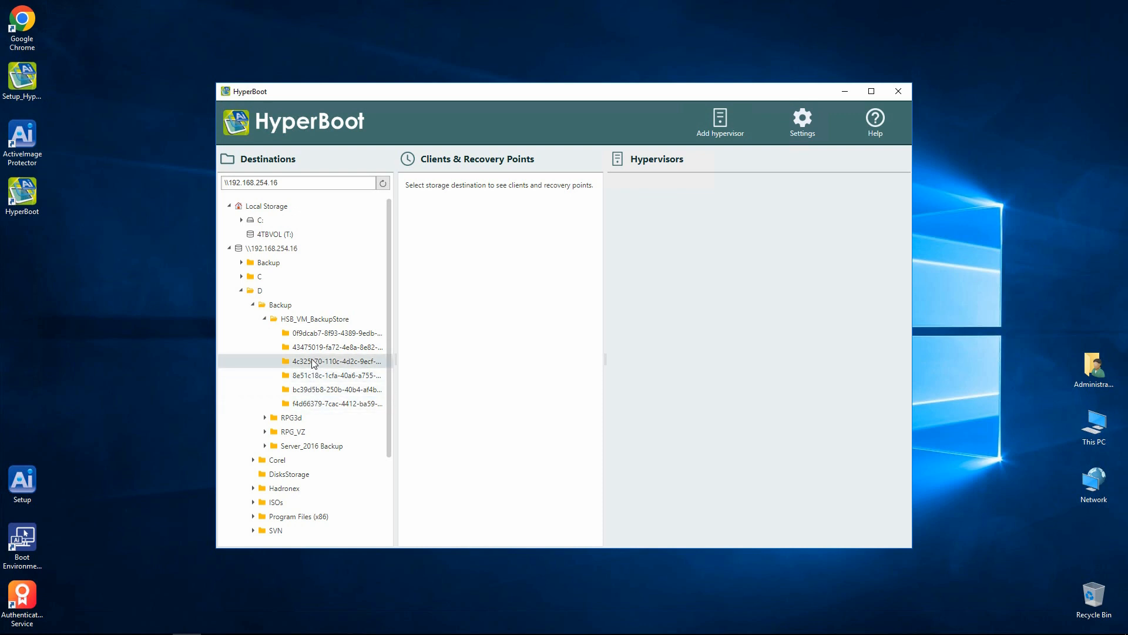
{"action": "left_click", "coordinate": [313, 361]}
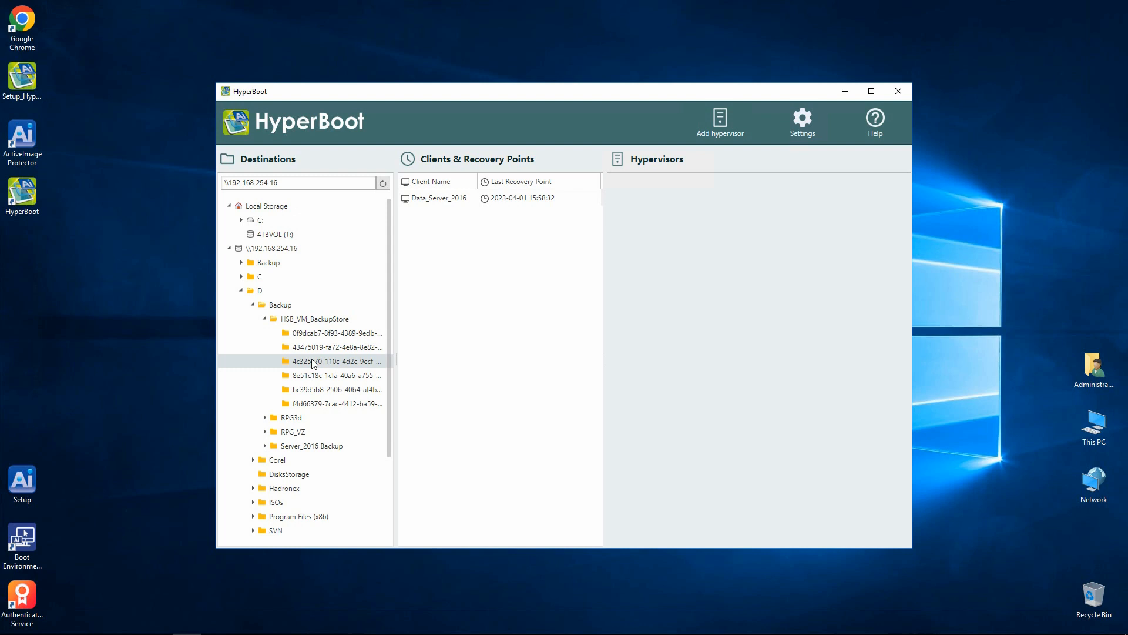
{"action": "left_click", "coordinate": [449, 198]}
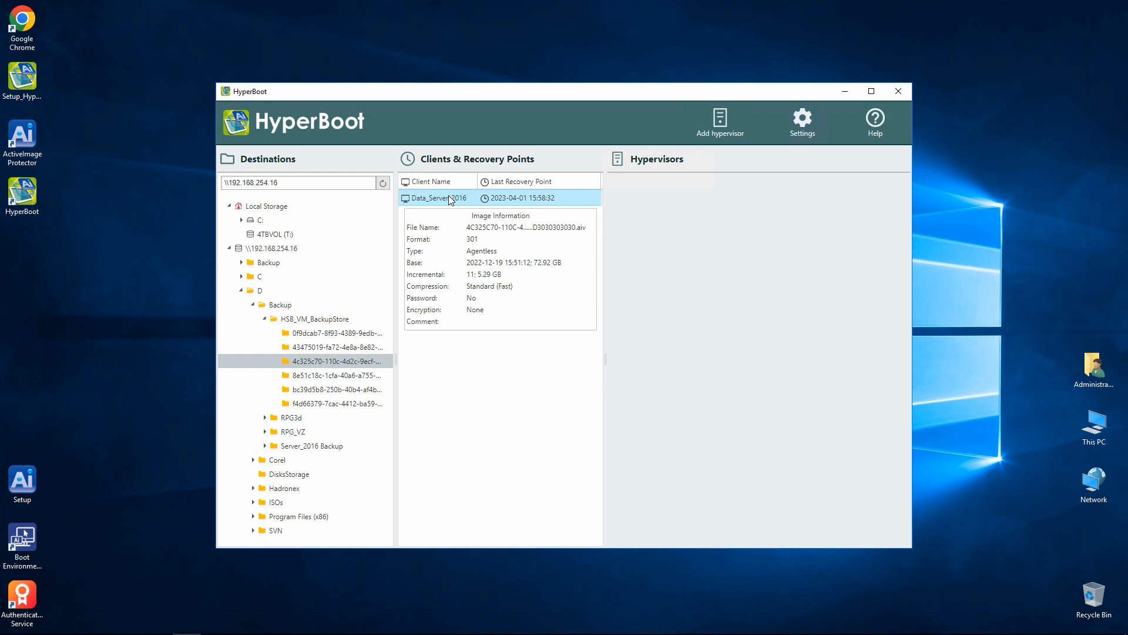
{"action": "mouse_move", "coordinate": [449, 198]}
{"action": "left_mouse_down"}
{"action": "mouse_move", "coordinate": [695, 220]}
{"action": "mouse_move", "coordinate": [494, 192]}
{"action": "mouse_move", "coordinate": [453, 199]}
{"action": "left_mouse_up"}
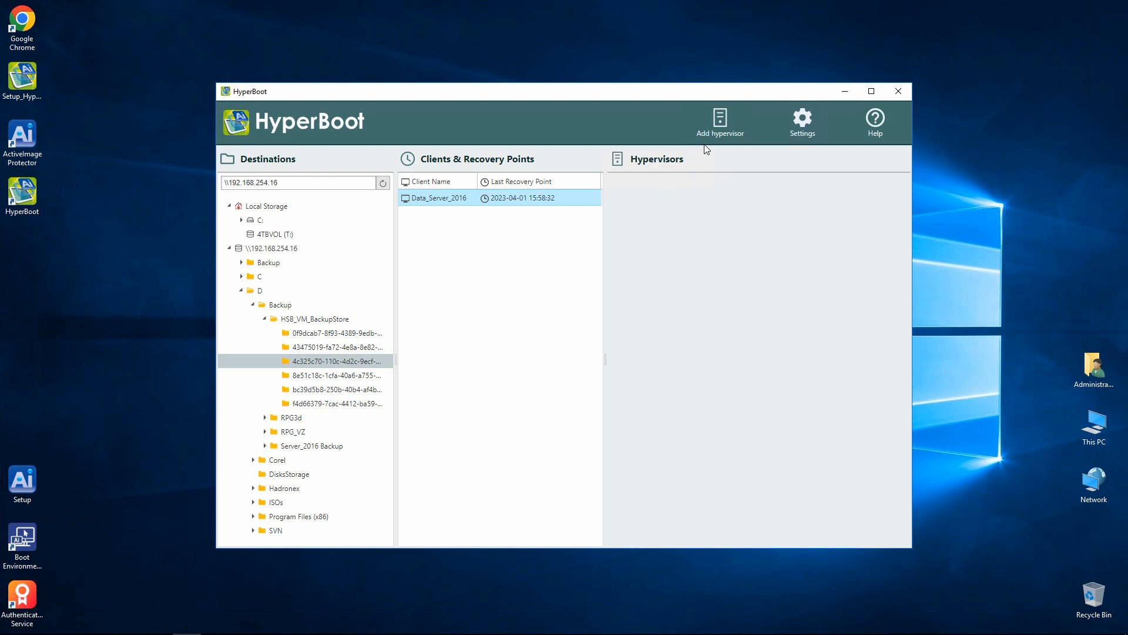
Step: Begin adding a new hypervisor of type Microsoft Hyper-V with the host address 192.168.254.148
{"action": "left_click", "coordinate": [720, 120]}
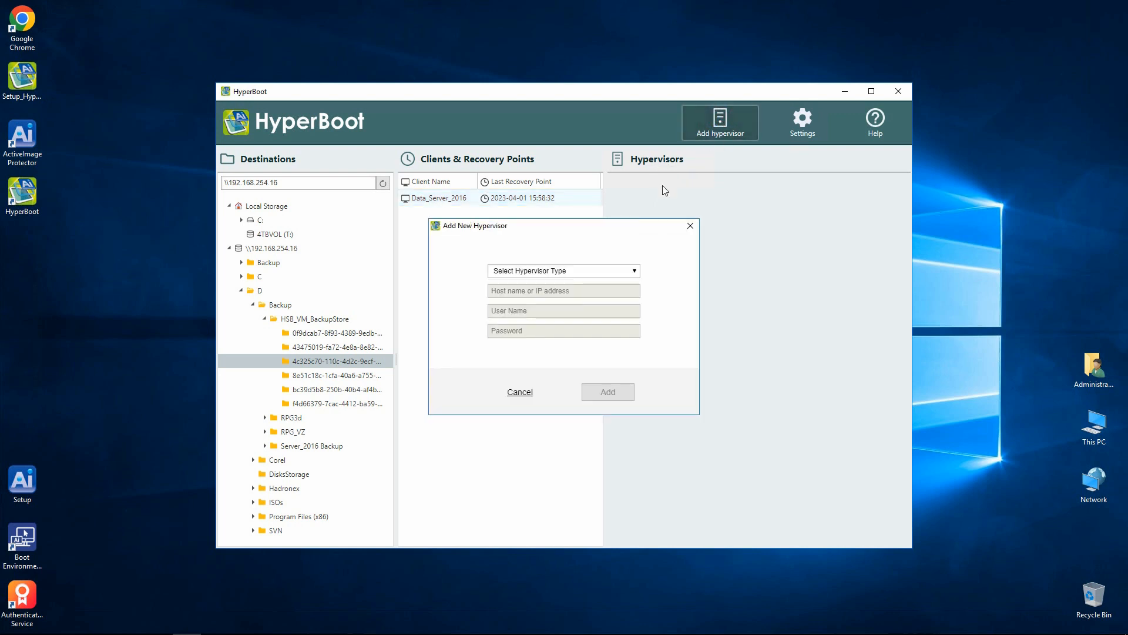
{"action": "left_click", "coordinate": [633, 271]}
{"action": "left_click", "coordinate": [546, 291]}
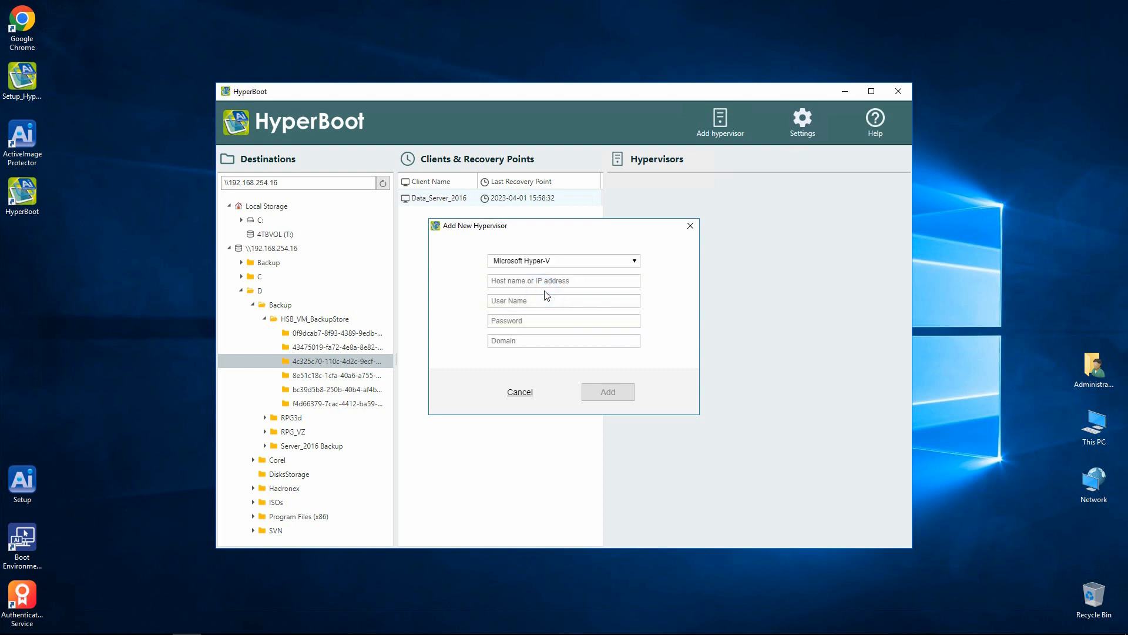
{"action": "left_click", "coordinate": [541, 282]}
{"action": "type", "text": "192"}
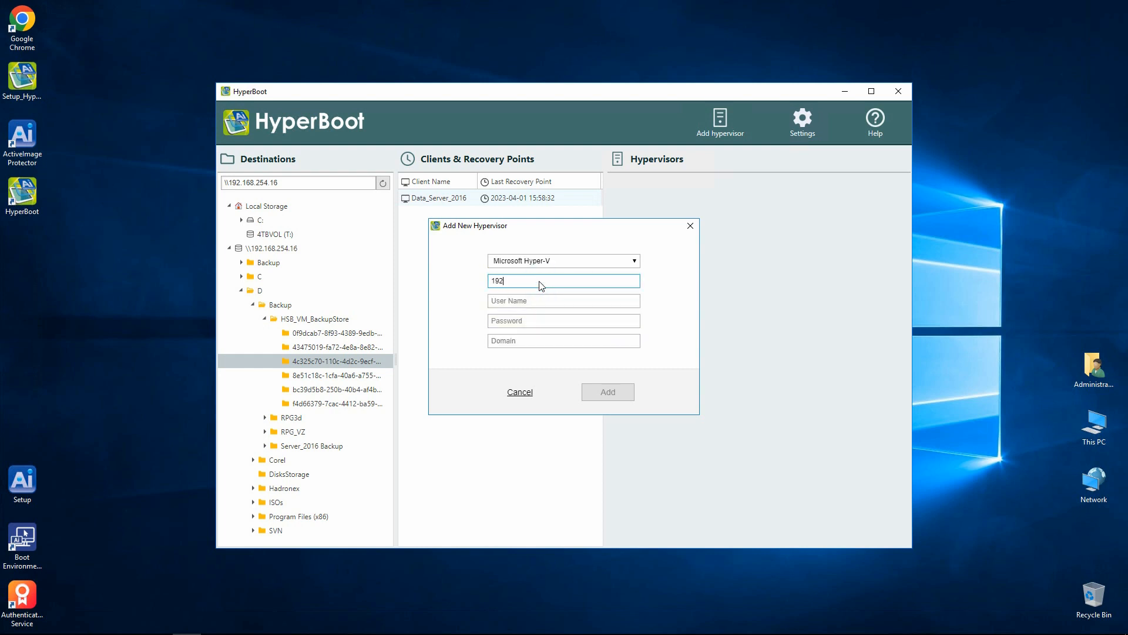
{"action": "type", "text": ".168.254.148"}
Step: Authenticate as administrator with the account password, allow the Microsoft iSCSI target server, and add the Windows Server 2016 host
{"action": "key", "text": "Tab"}
{"action": "type", "text": "administrator"}
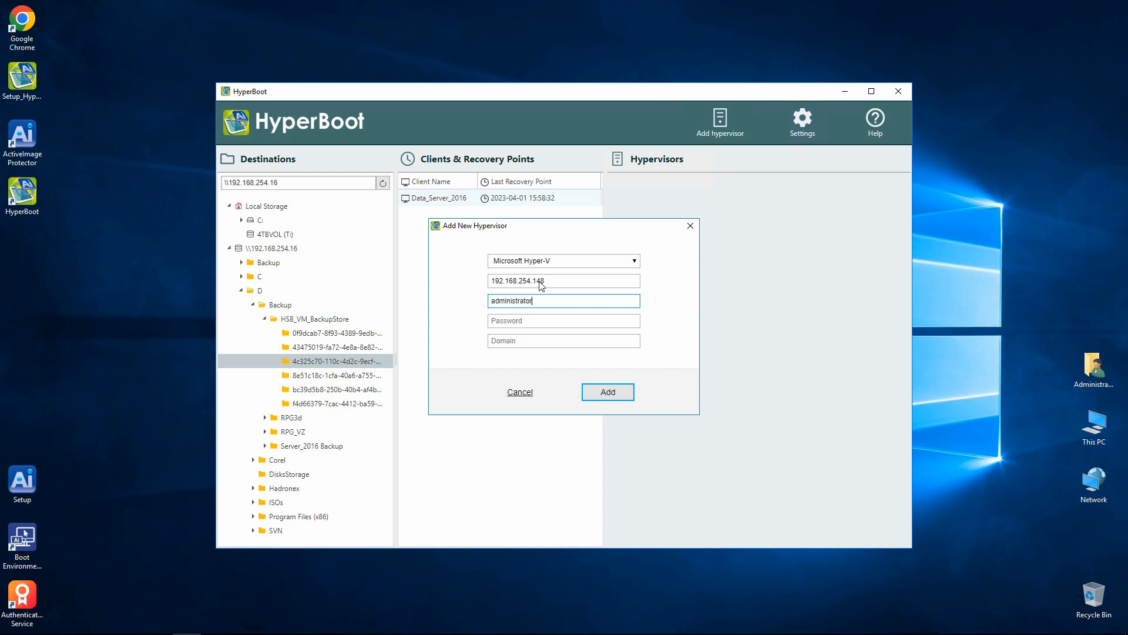
{"action": "key", "text": "Tab"}
{"action": "type", "text": "***"}
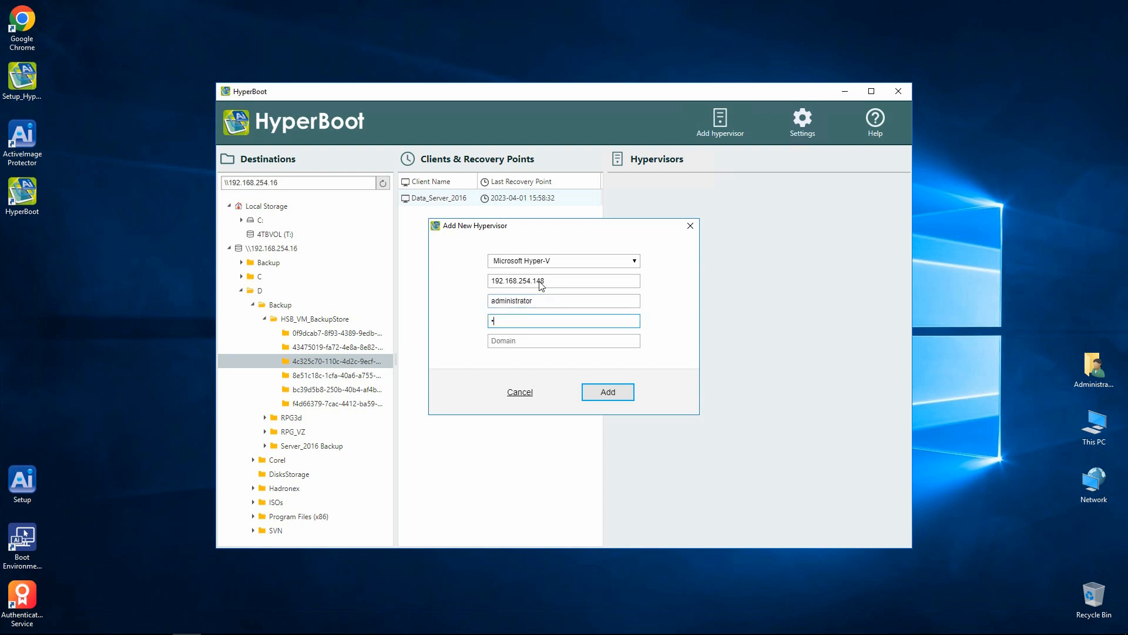
{"action": "type", "text": "********"}
{"action": "left_click", "coordinate": [612, 393]}
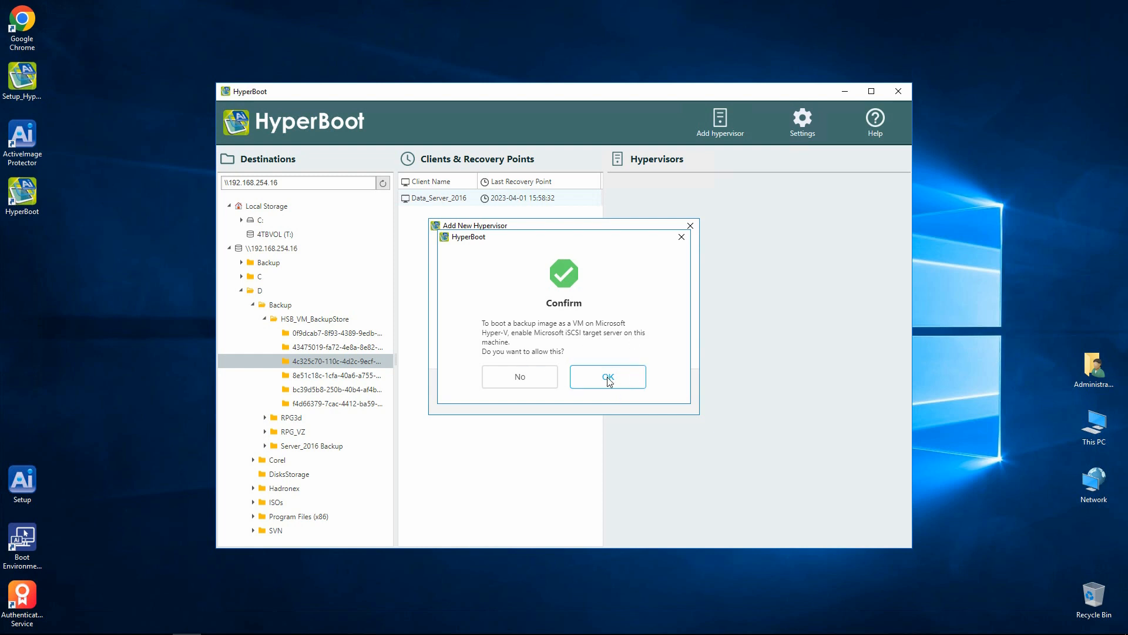
{"action": "left_click", "coordinate": [607, 377]}
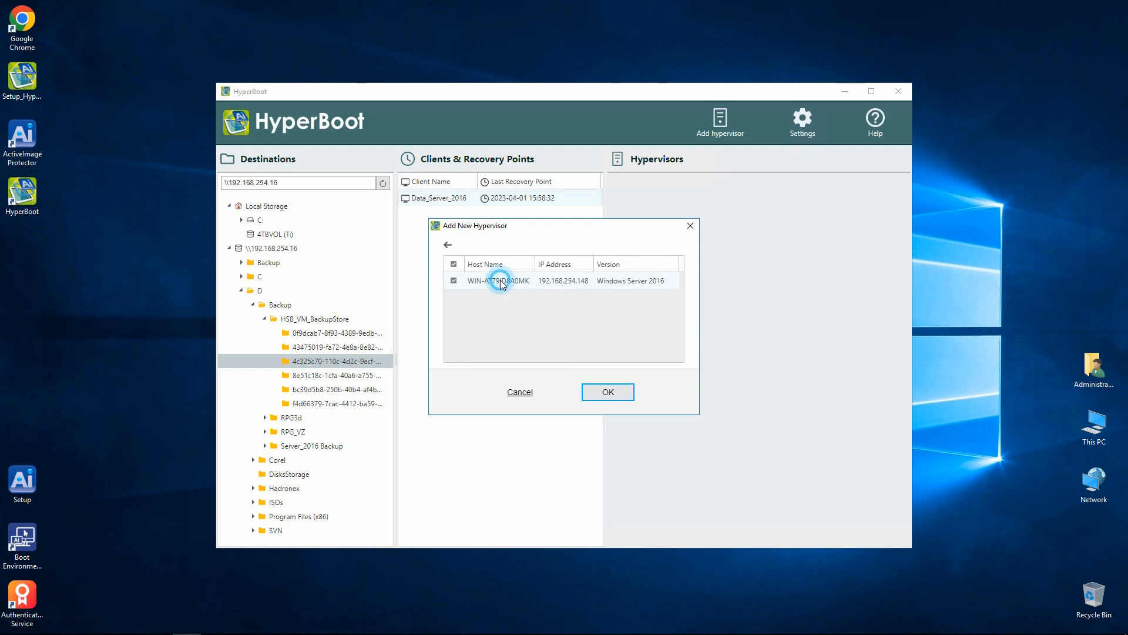
{"action": "left_click", "coordinate": [609, 394]}
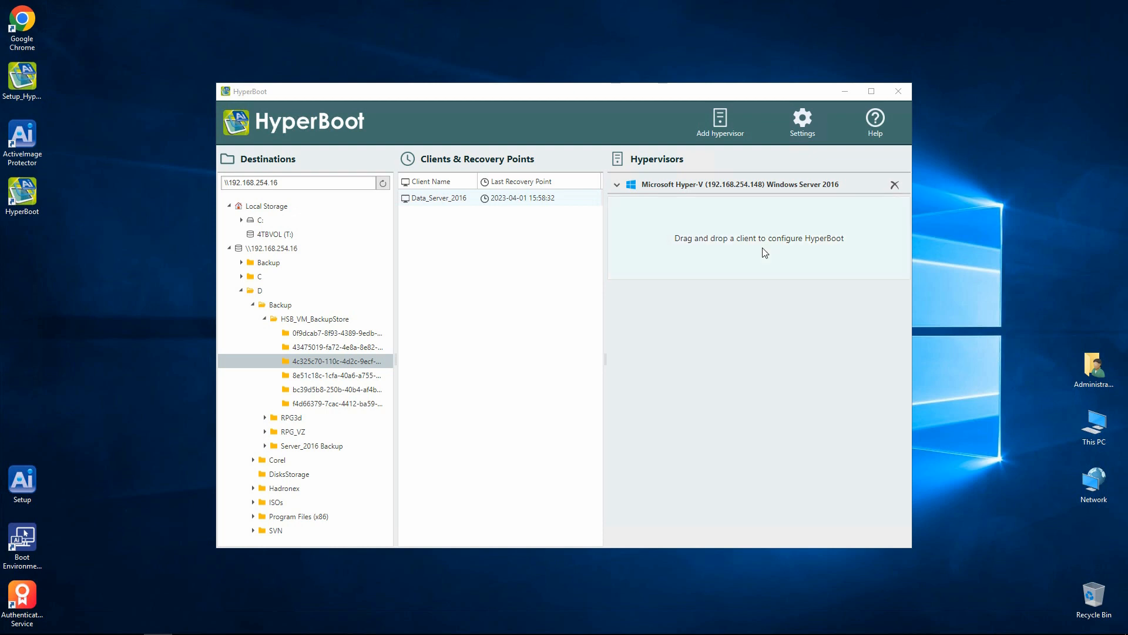
{"action": "left_click", "coordinate": [573, 203]}
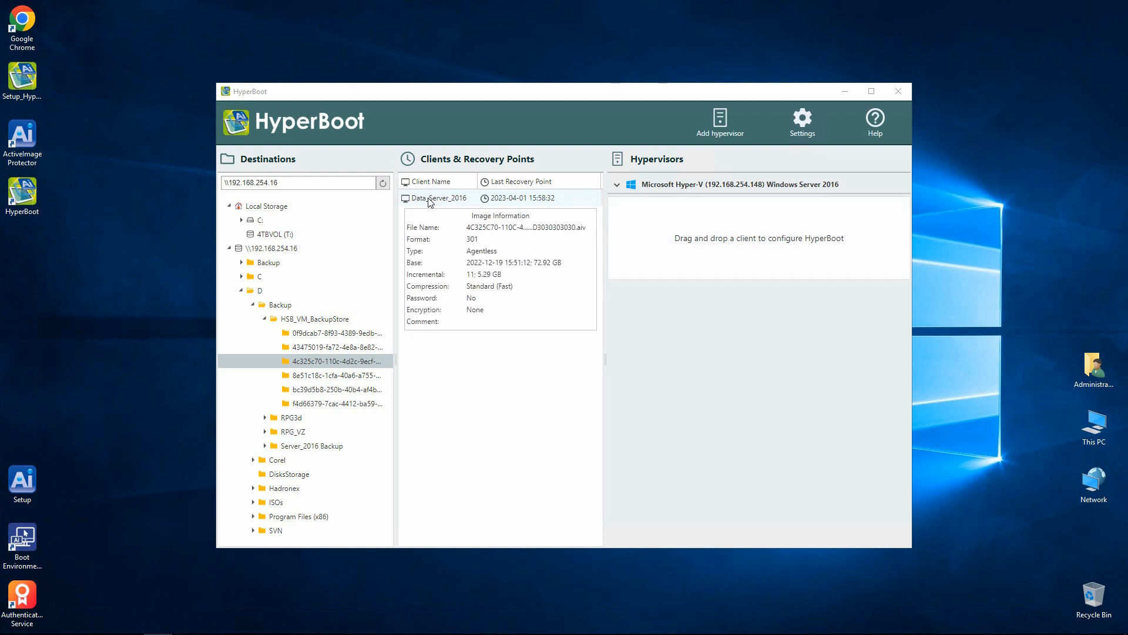
{"action": "left_click_drag", "start_coordinate": [429, 202], "coordinate": [711, 243]}
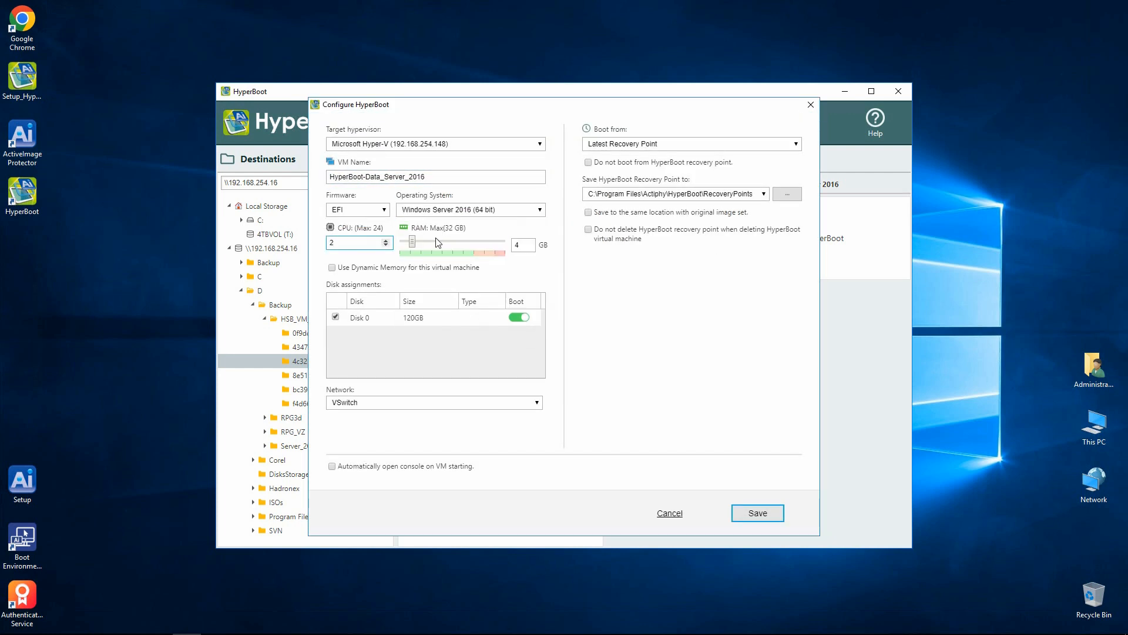
{"action": "left_click", "coordinate": [435, 240]}
{"action": "left_click", "coordinate": [789, 144]}
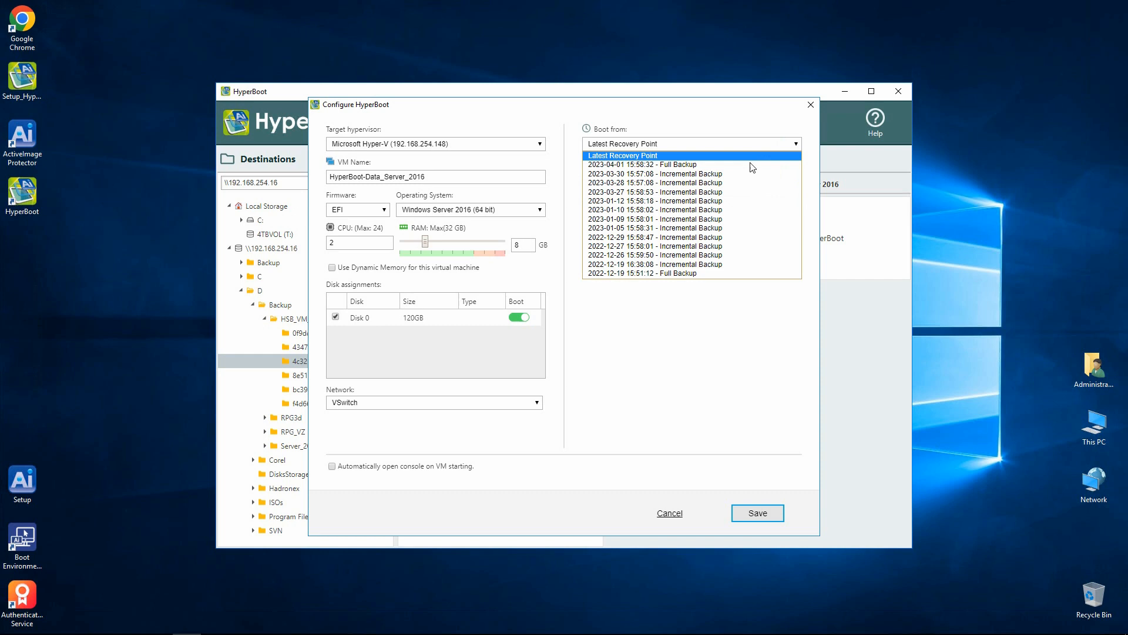
{"action": "left_click", "coordinate": [668, 175]}
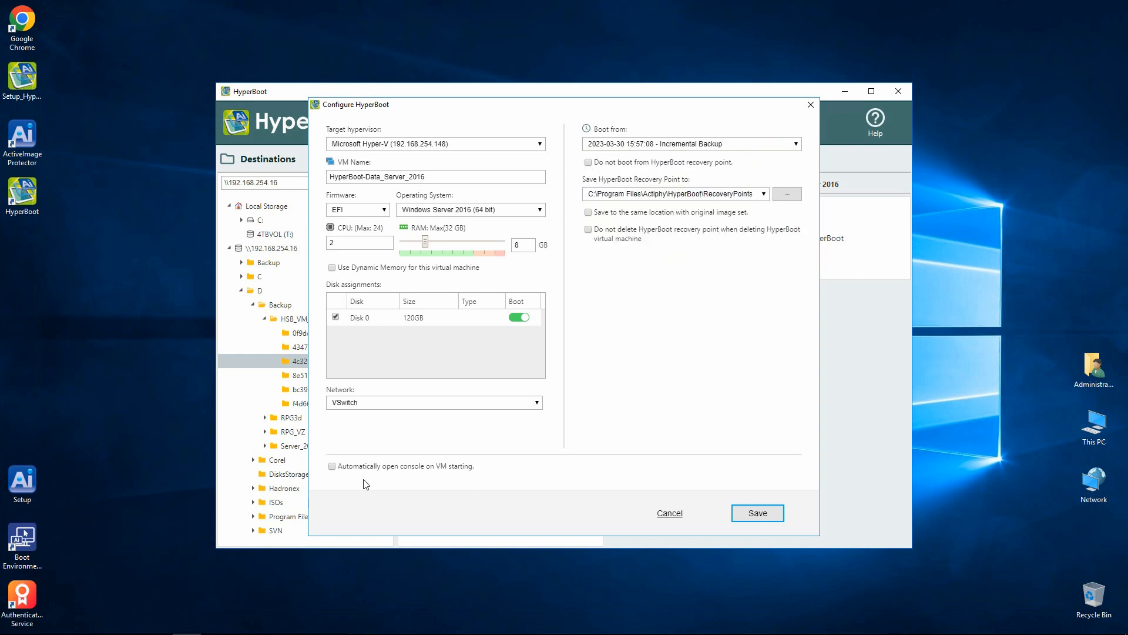
{"action": "left_click", "coordinate": [757, 515]}
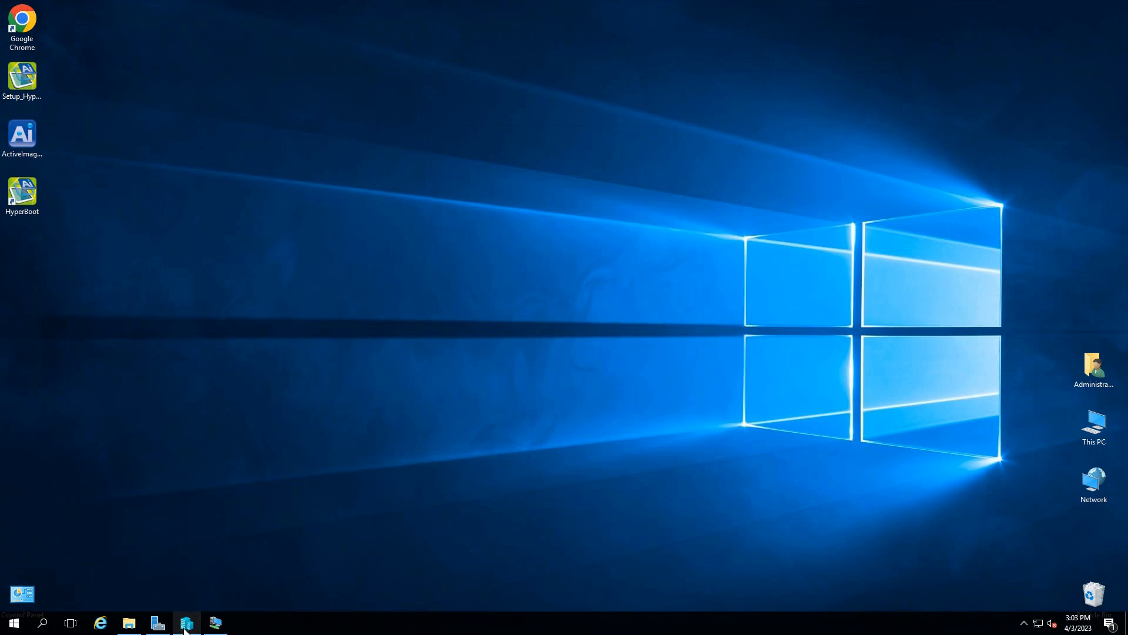
Step: Switch to Hyper-V Manager on the host and check the HyperBoot-Data_Server_2016 virtual machine
{"action": "mouse_move", "coordinate": [187, 626]}
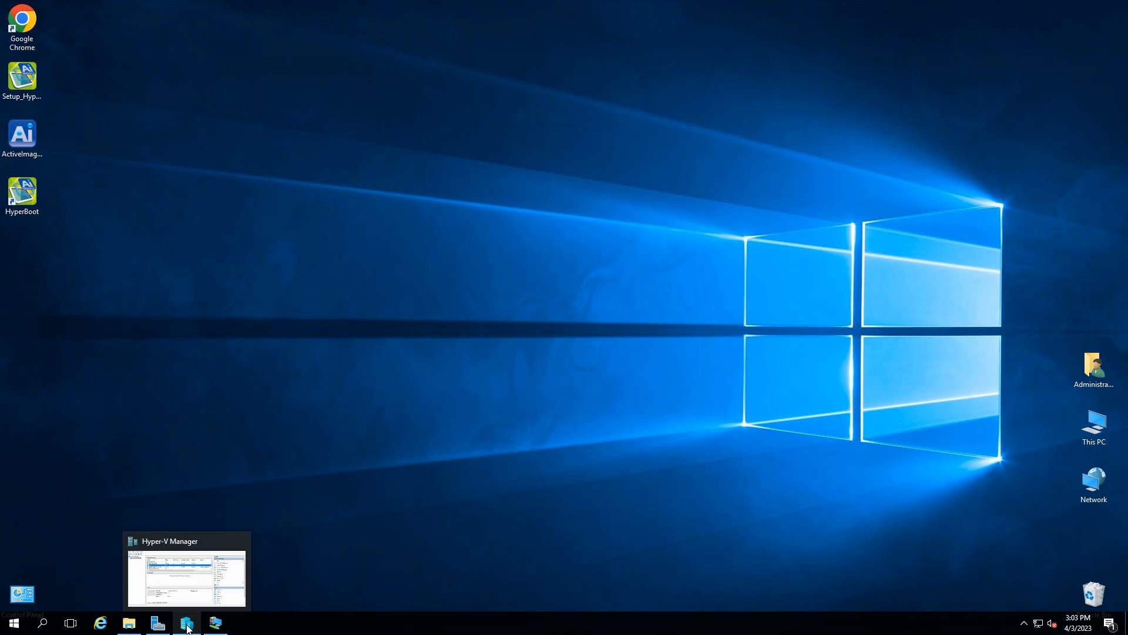
{"action": "left_click", "coordinate": [187, 624]}
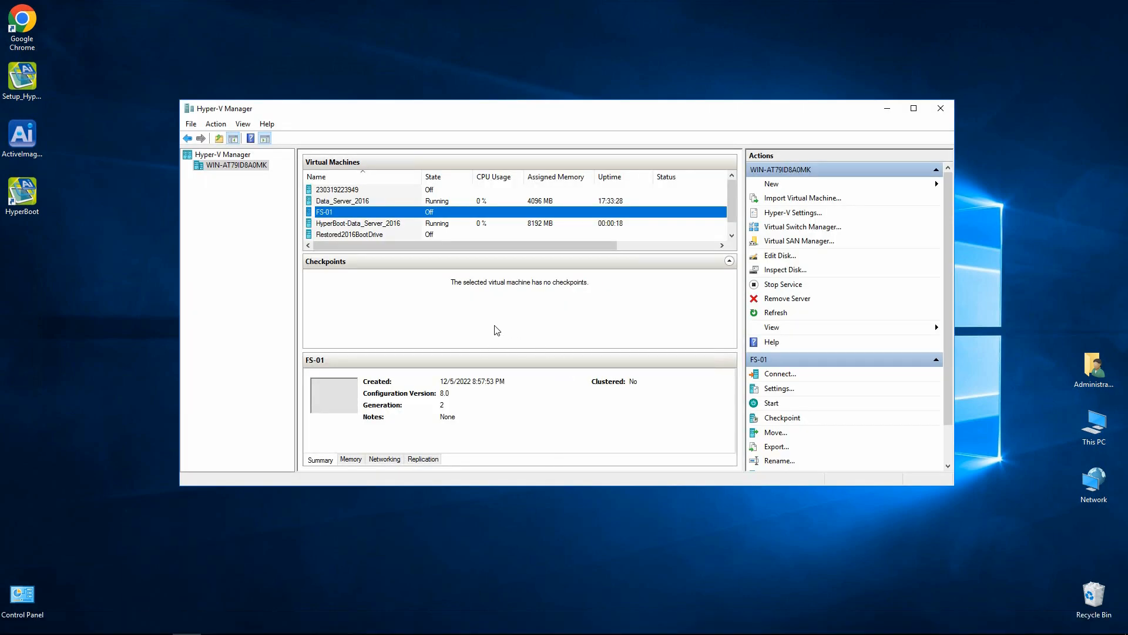
{"action": "left_click", "coordinate": [373, 224]}
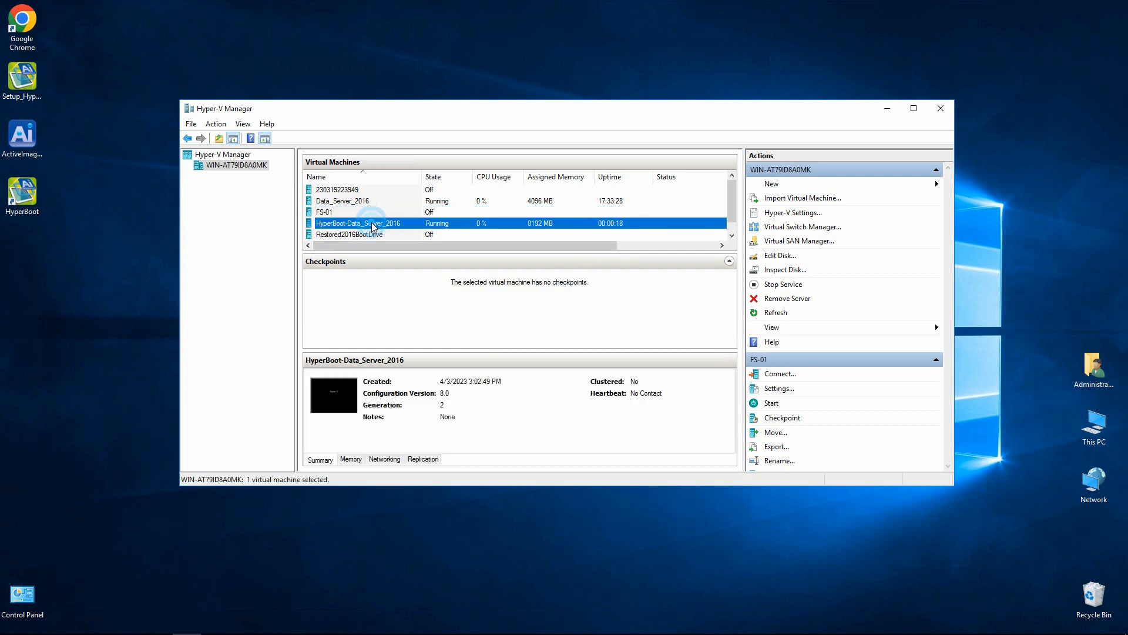